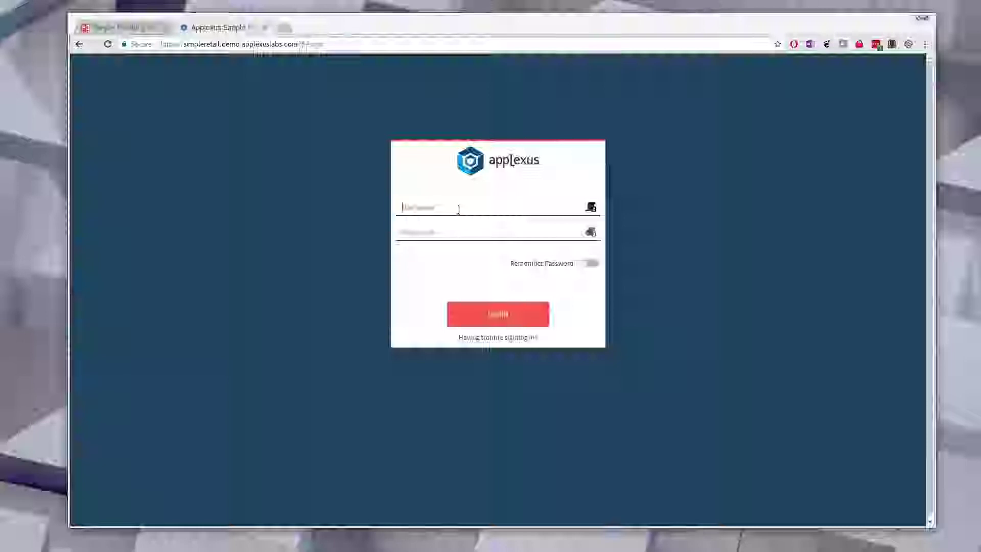
- Sign in with the account username and password, and decline saving the login in LastPass
type("tdradmin")
key("Tab")
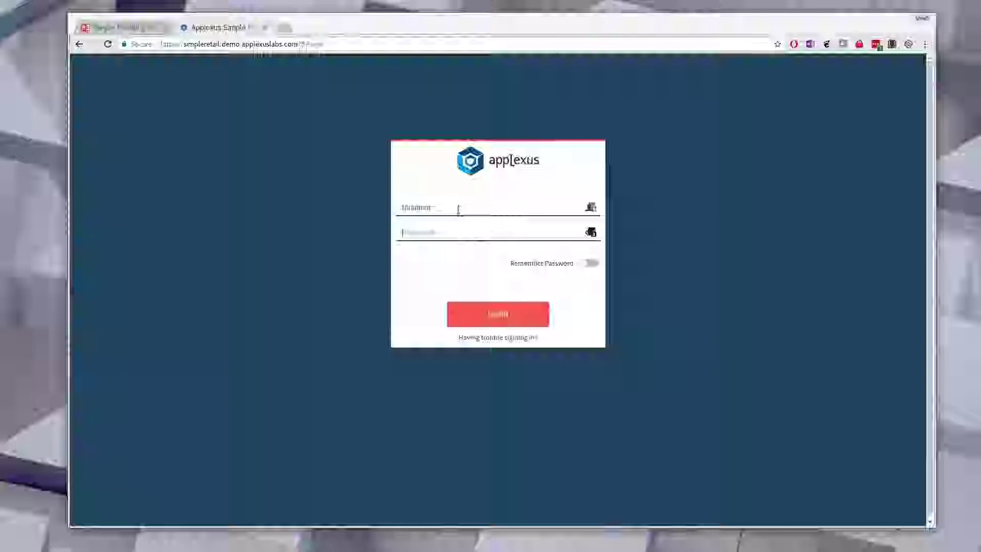
type("•••••••")
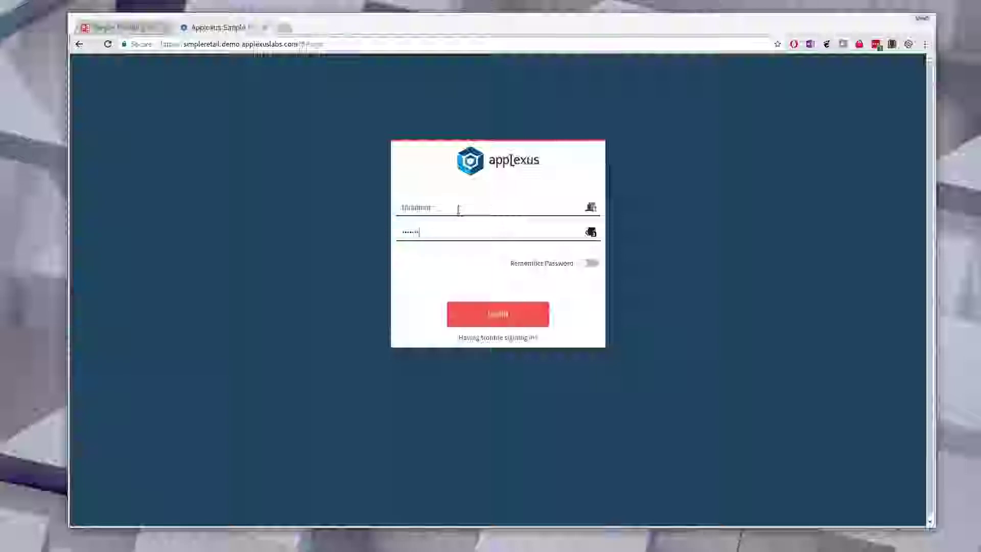
key("Return")
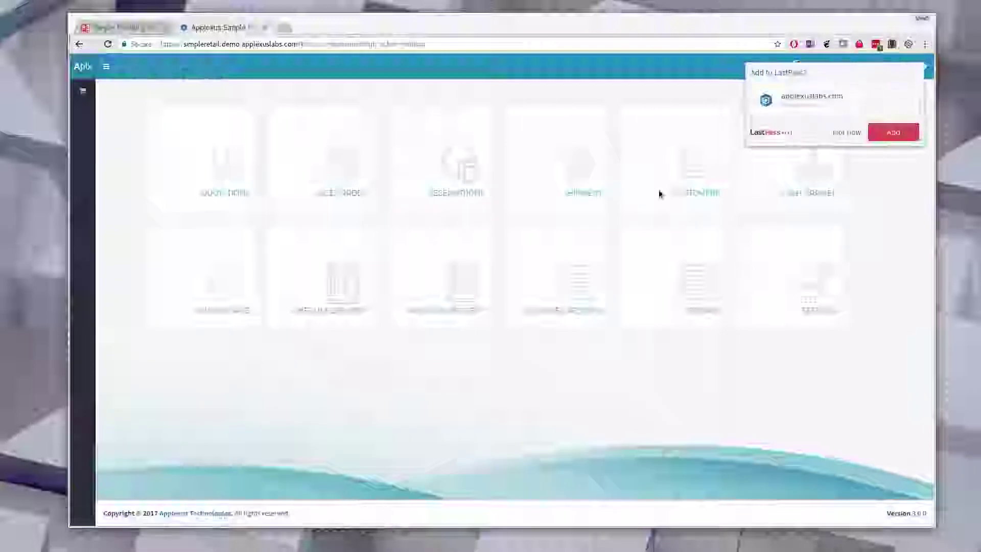
left_click(864, 134)
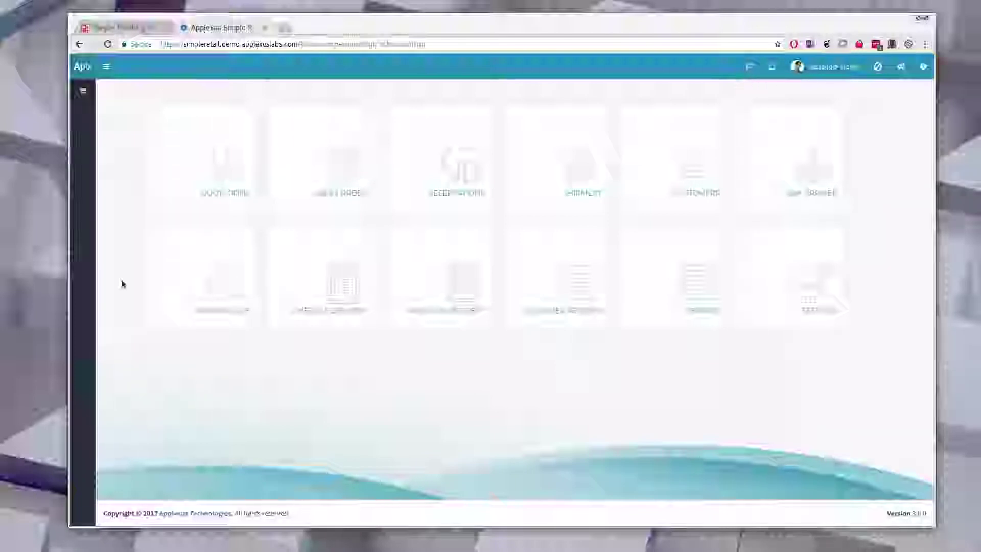
- Go to Retail Store Experience, enter the Simple Retailing solution, and open its Customers list
left_click(83, 93)
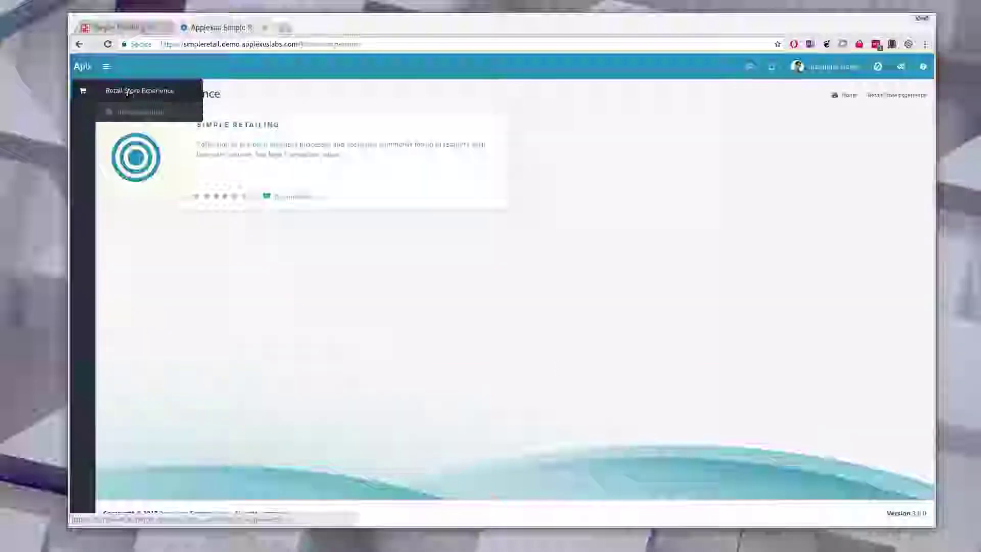
left_click(267, 131)
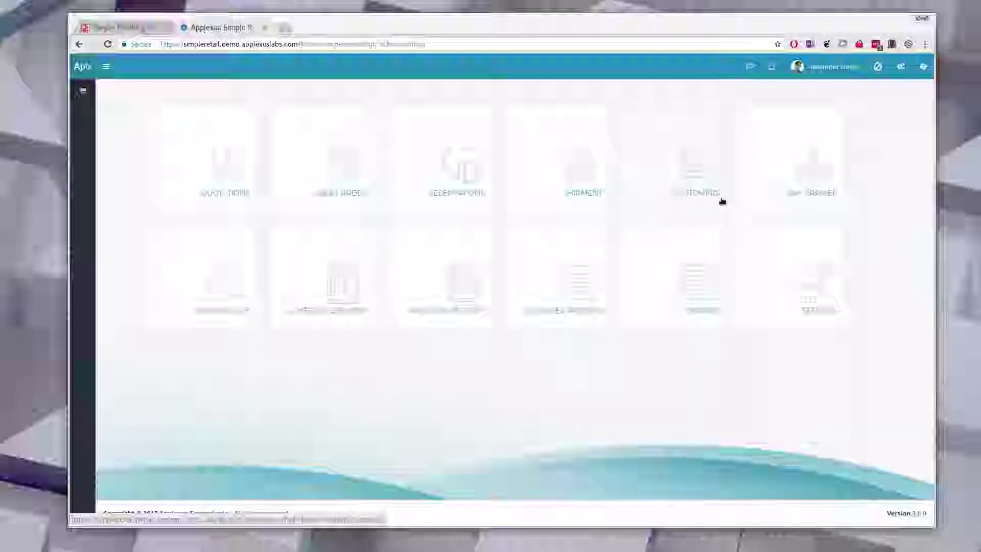
left_click(693, 168)
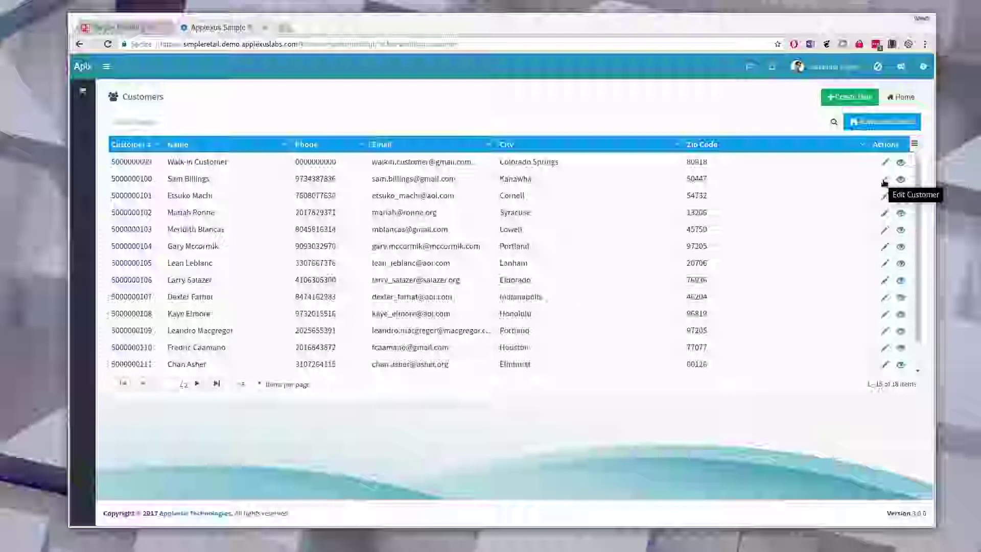
- Review the Kanawha customer's contact details, quotations, orders, recent transactions, loans and personal details, and return to the customer list
left_click(901, 180)
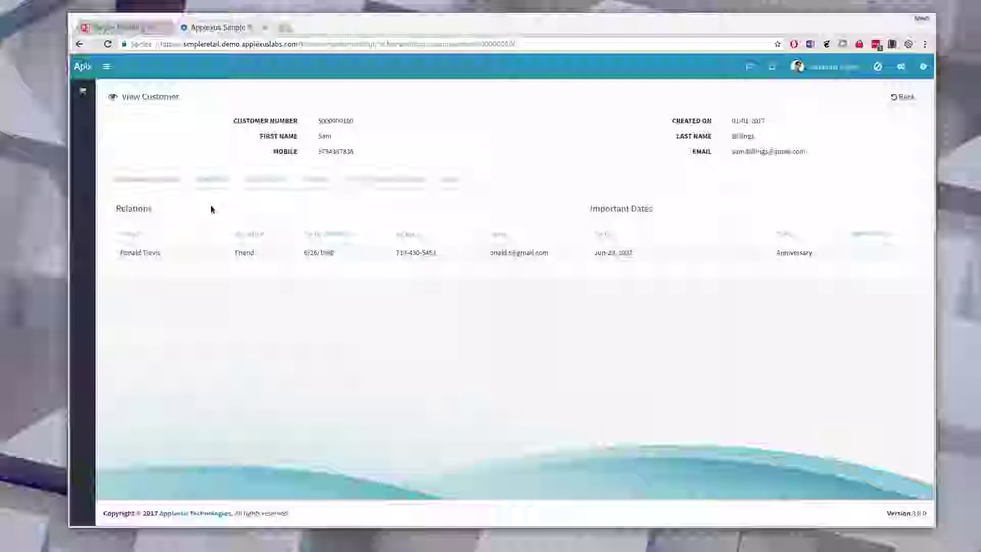
left_click(216, 180)
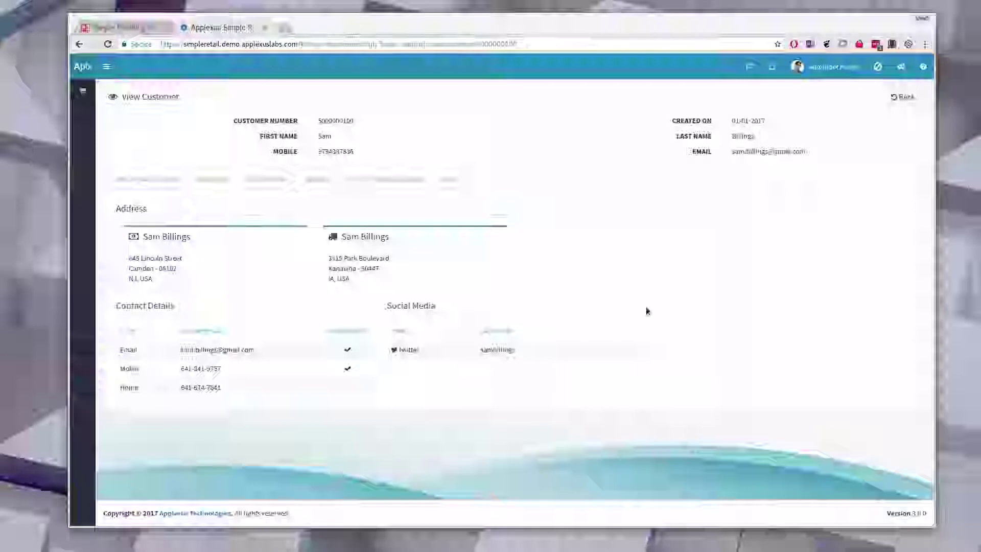
left_click(270, 182)
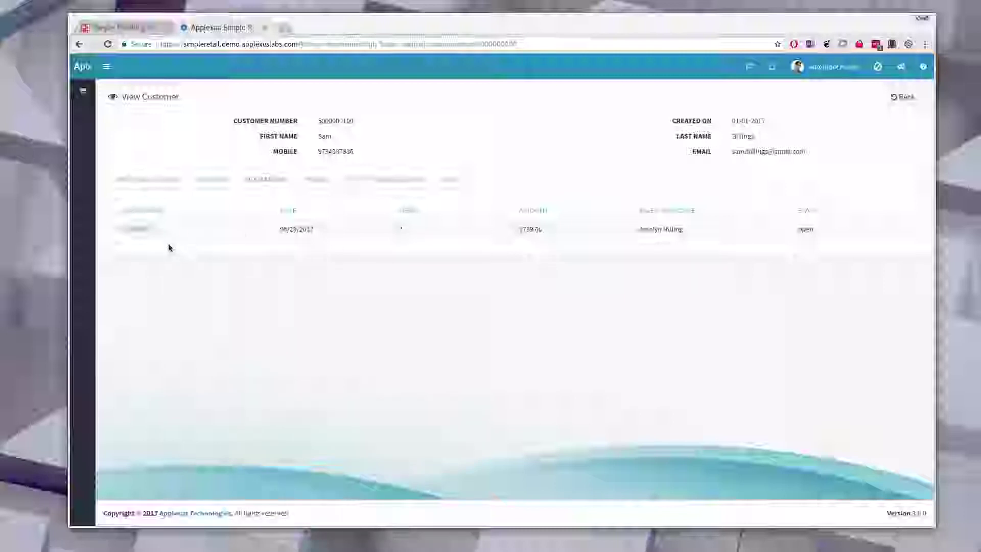
left_click(321, 185)
left_click(385, 183)
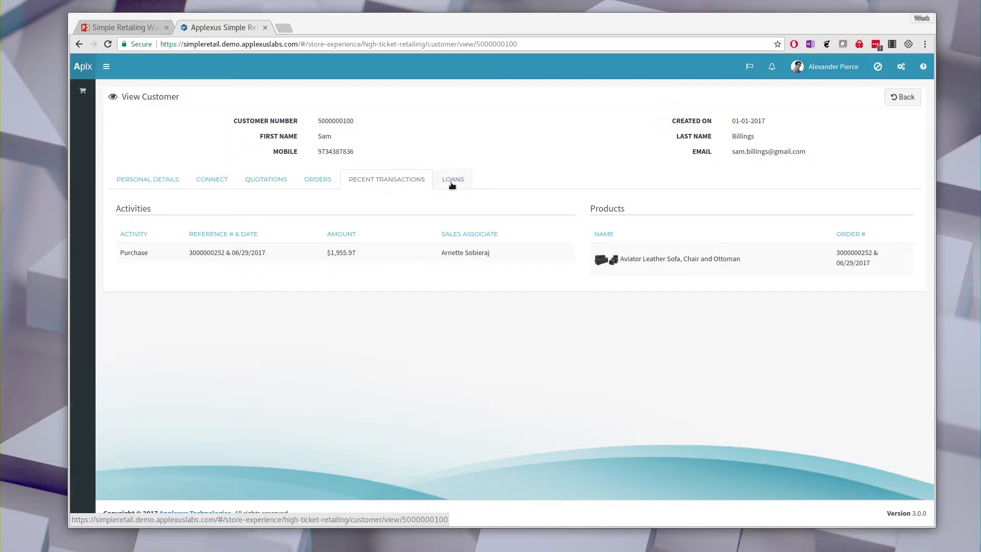
left_click(452, 182)
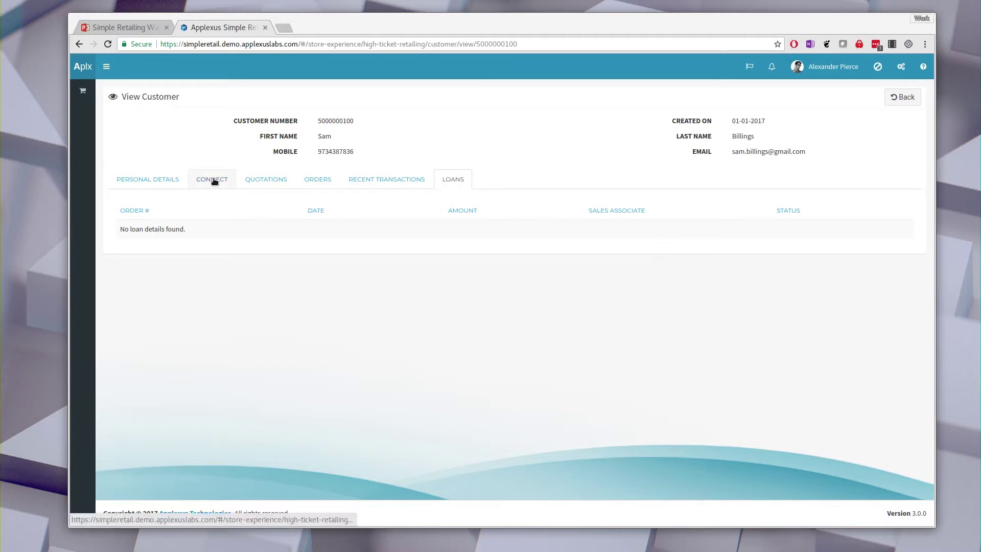
left_click(165, 180)
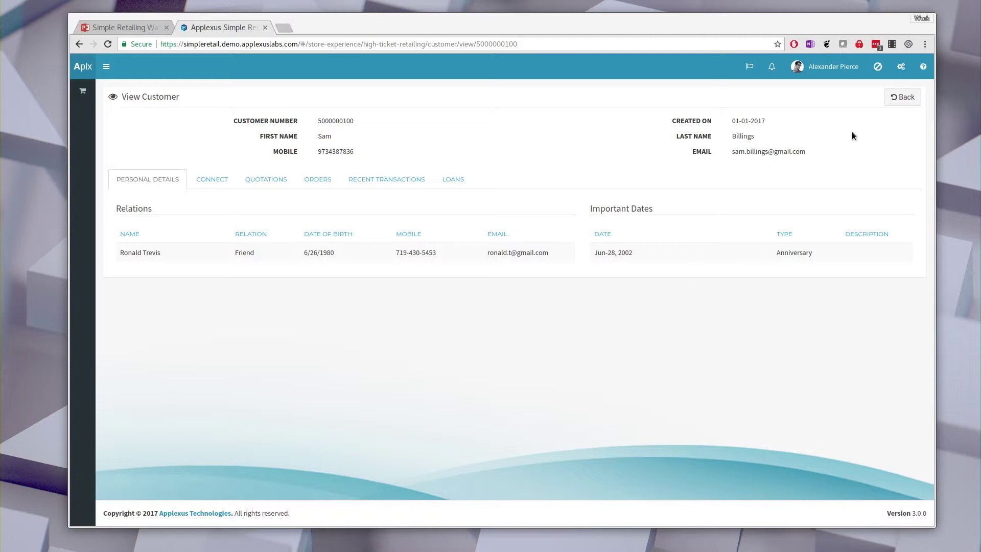
left_click(905, 100)
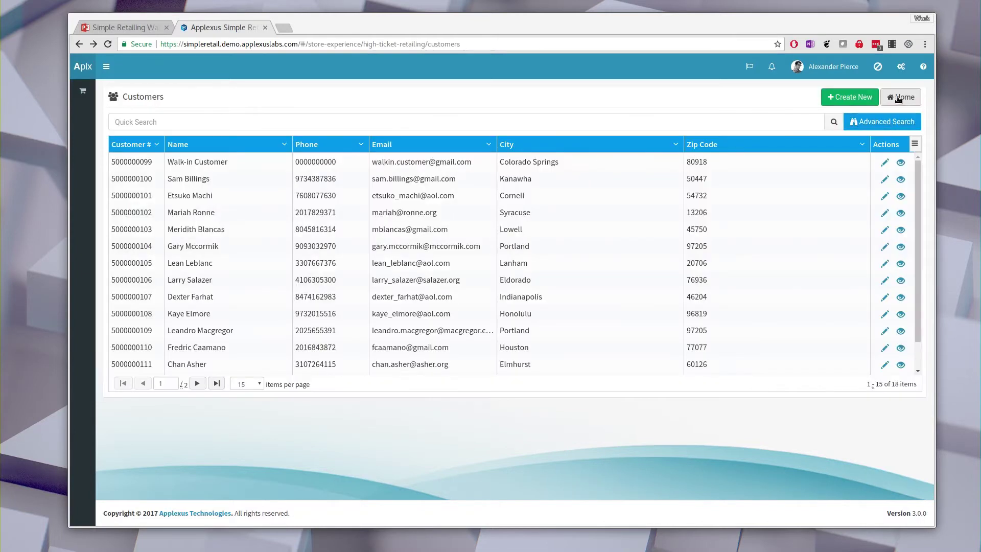
left_click(859, 100)
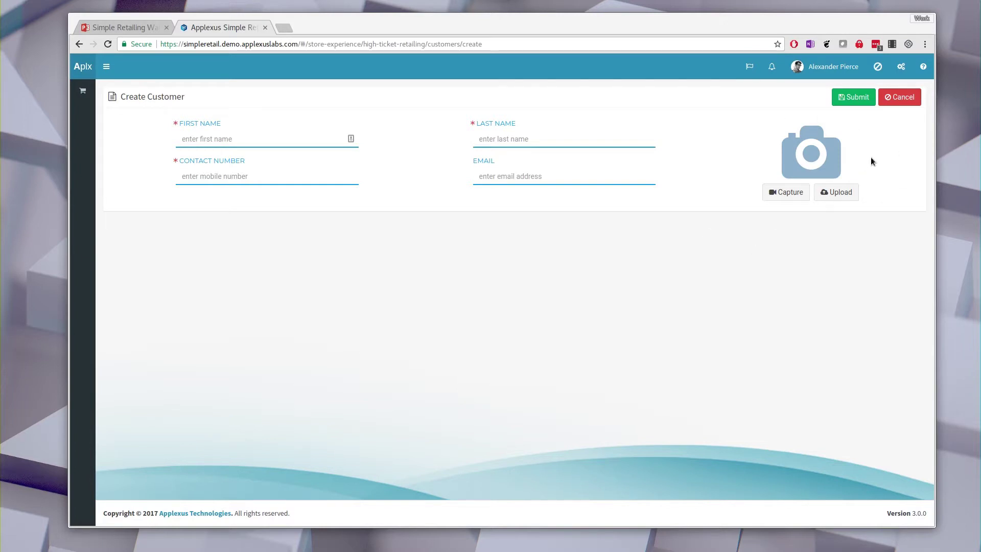
left_click(896, 99)
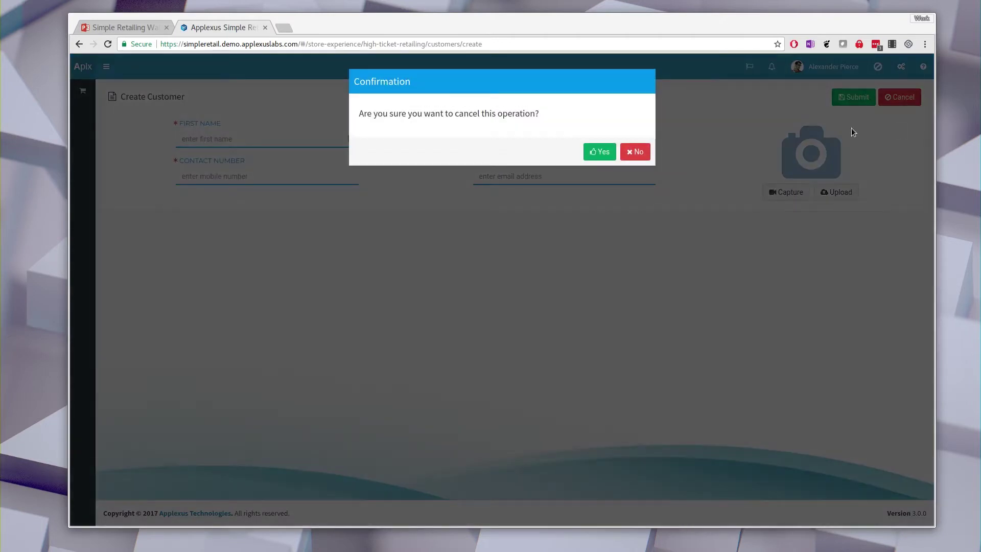
left_click(602, 154)
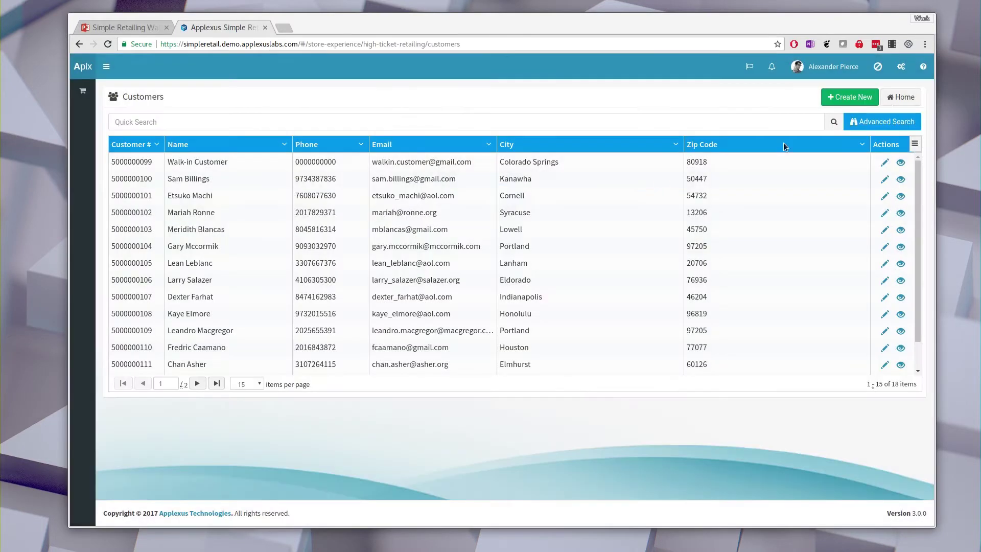
- Go from the home page to Cash Drawer and begin the day with an opening cash of 1500
left_click(900, 97)
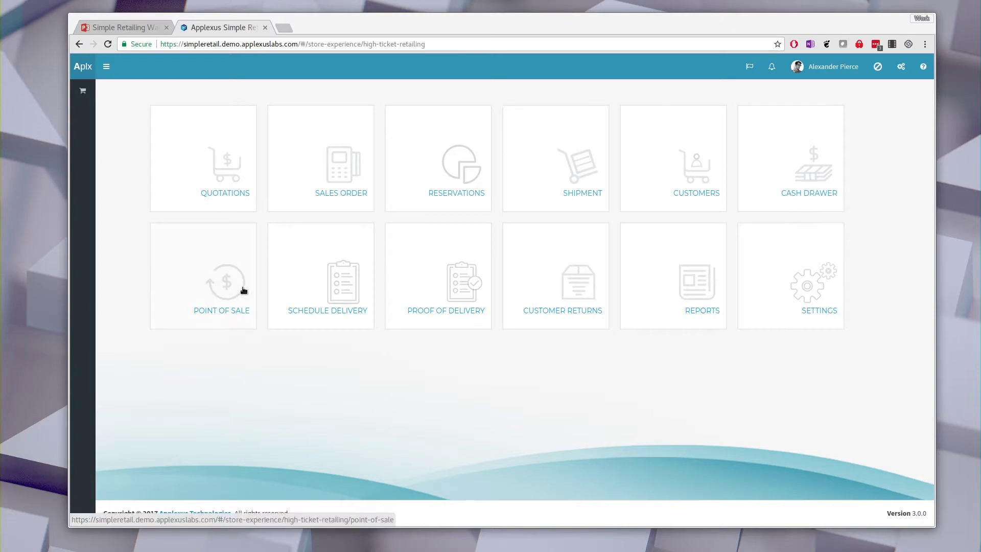
left_click(810, 160)
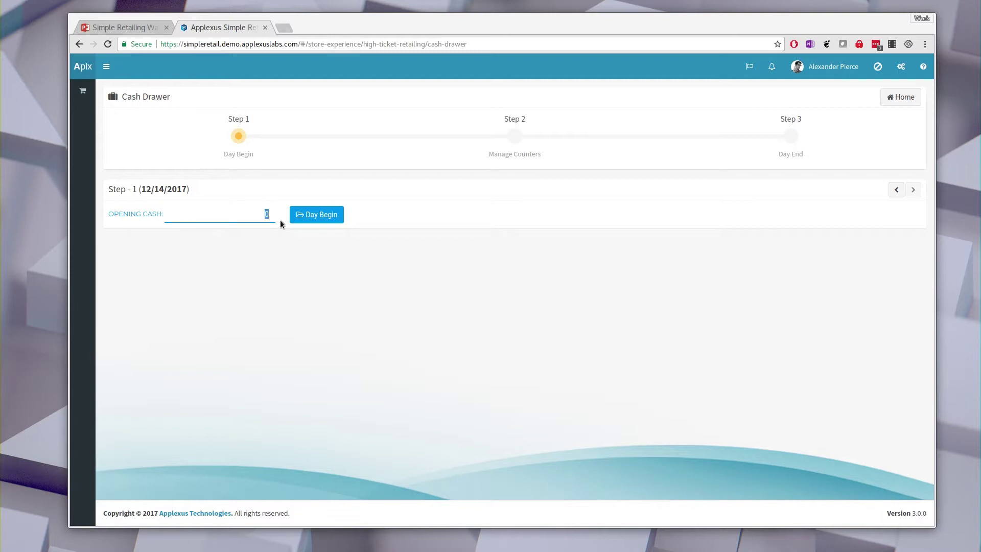
type("1500")
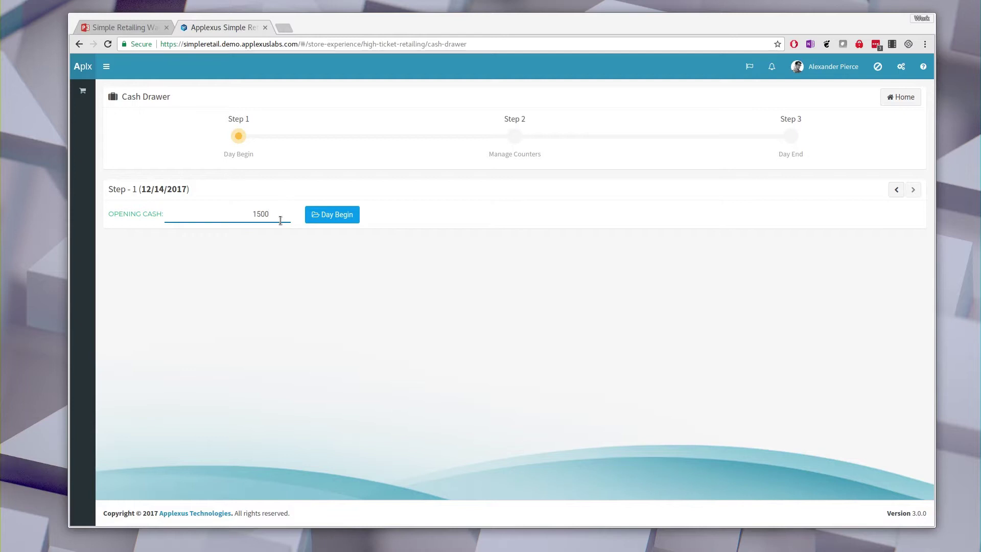
left_click(326, 219)
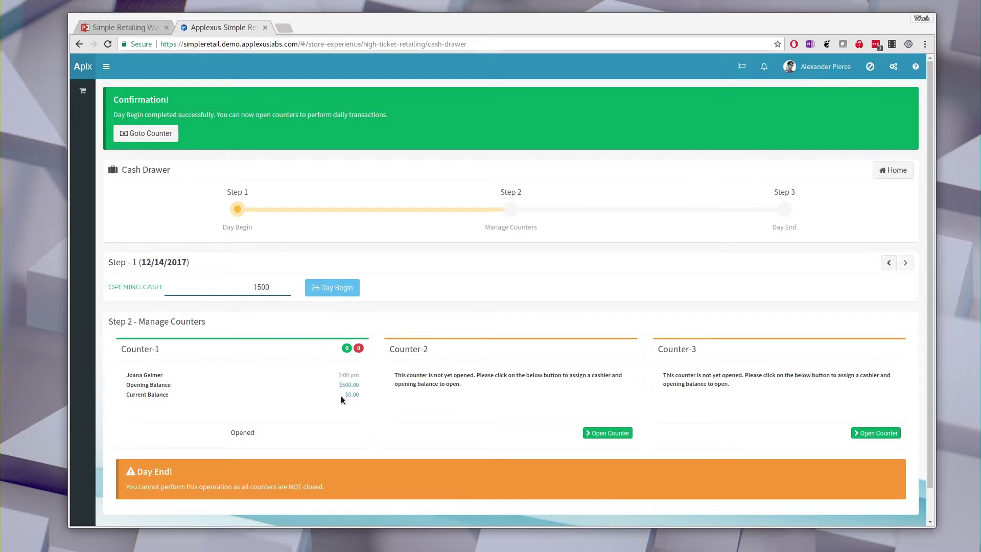
left_click(615, 434)
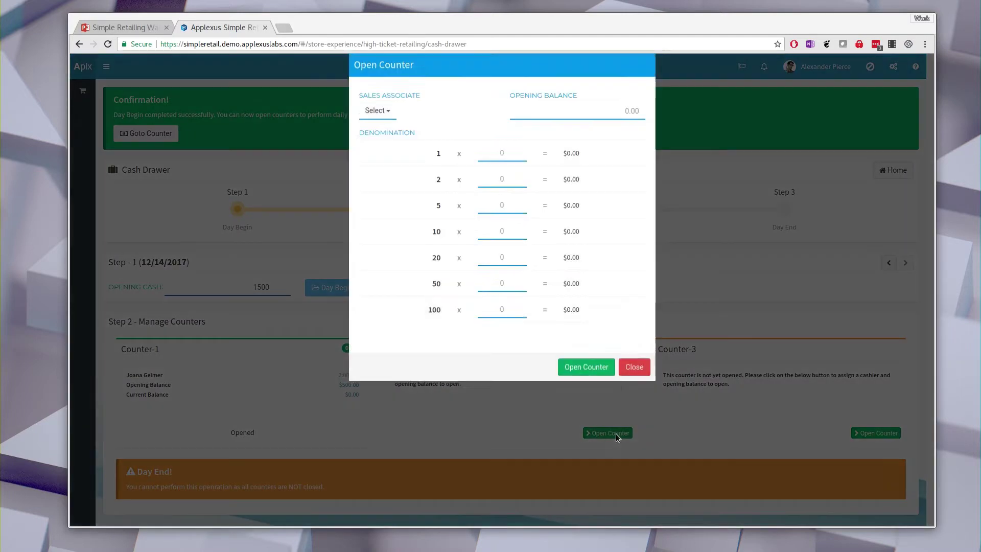
left_click(378, 128)
left_click(567, 128)
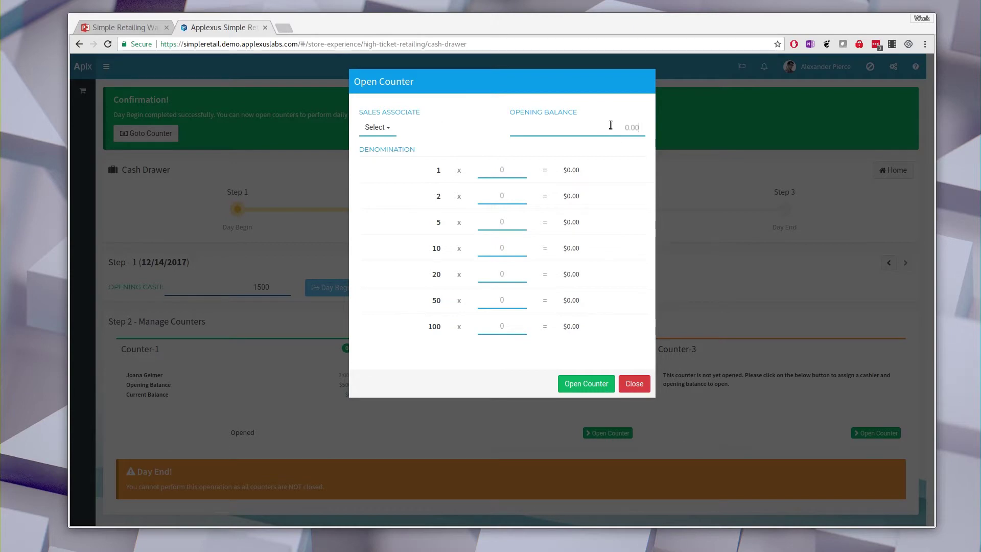
left_click(634, 384)
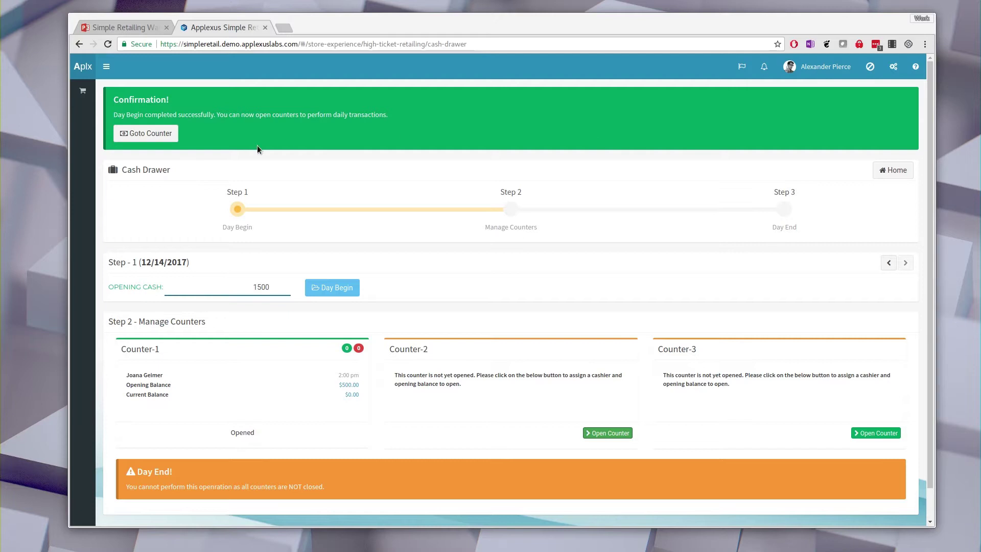
- Return to the home page, examine its layout in a phone-sized browser window, and widen the window again
left_click(894, 176)
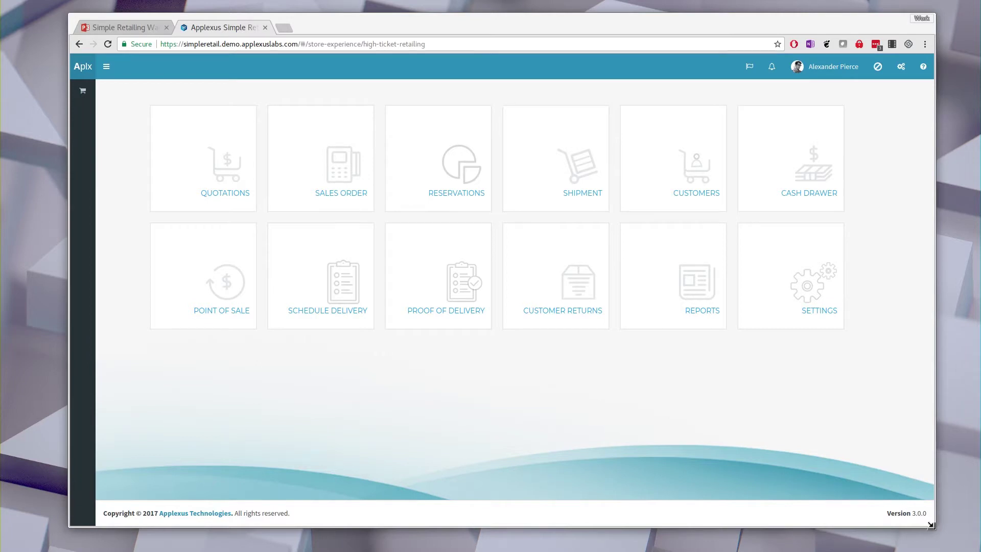
left_click_drag(935, 533, 913, 516)
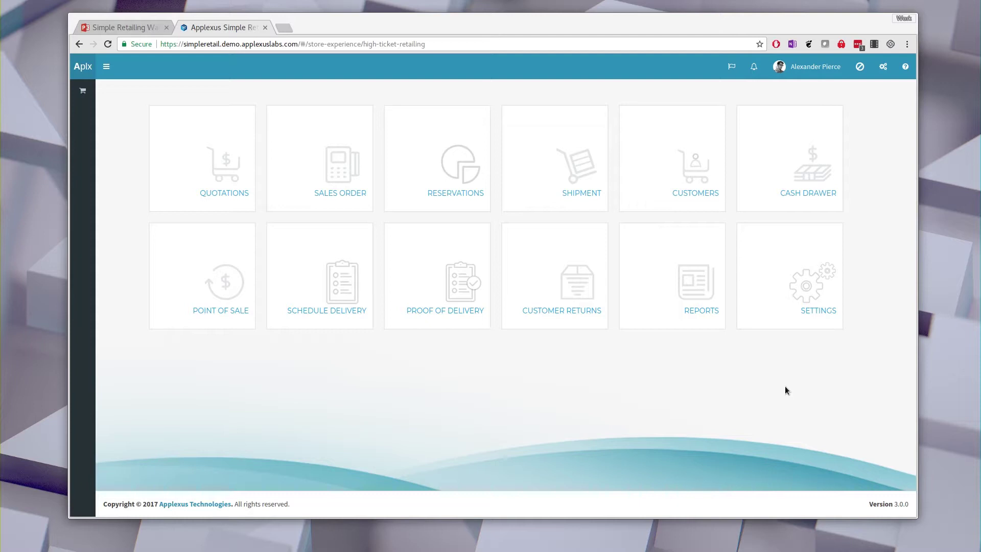
left_click_drag(917, 517, 262, 379)
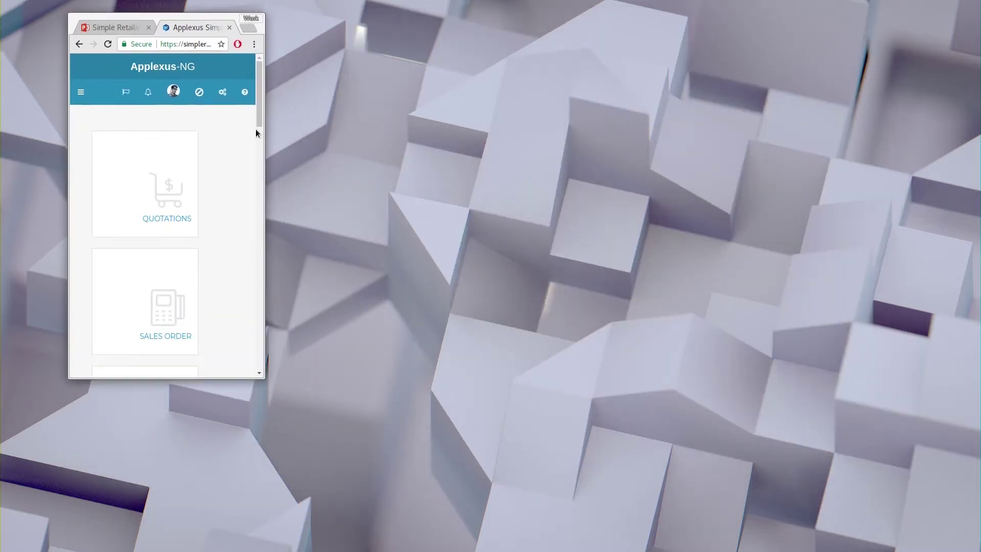
mouse_move(256, 90)
left_mouse_down()
mouse_move(257, 134)
mouse_move(260, 91)
left_mouse_up()
left_click_drag(266, 378, 902, 529)
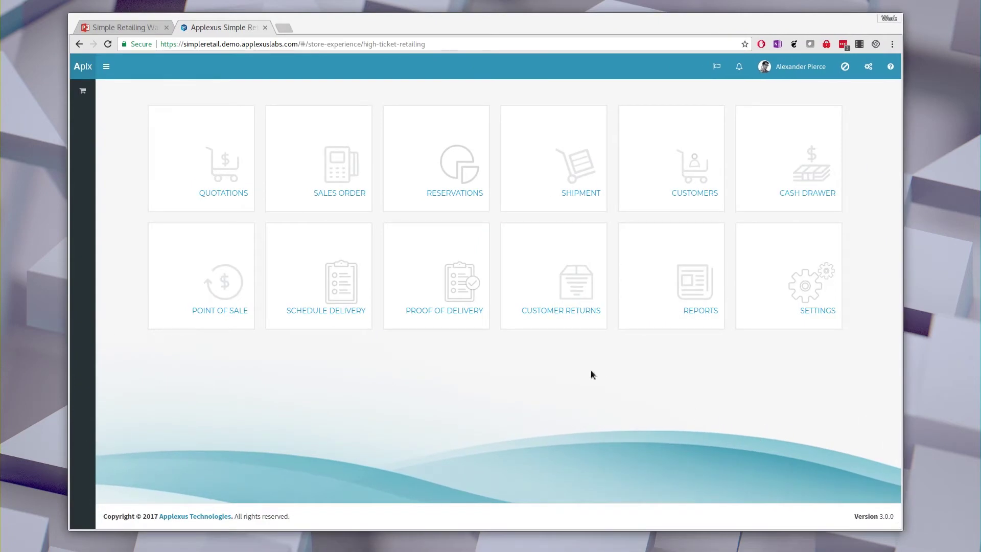
- Enter Point of Sale and open Counter-1, accepting its opening balance
left_click(209, 282)
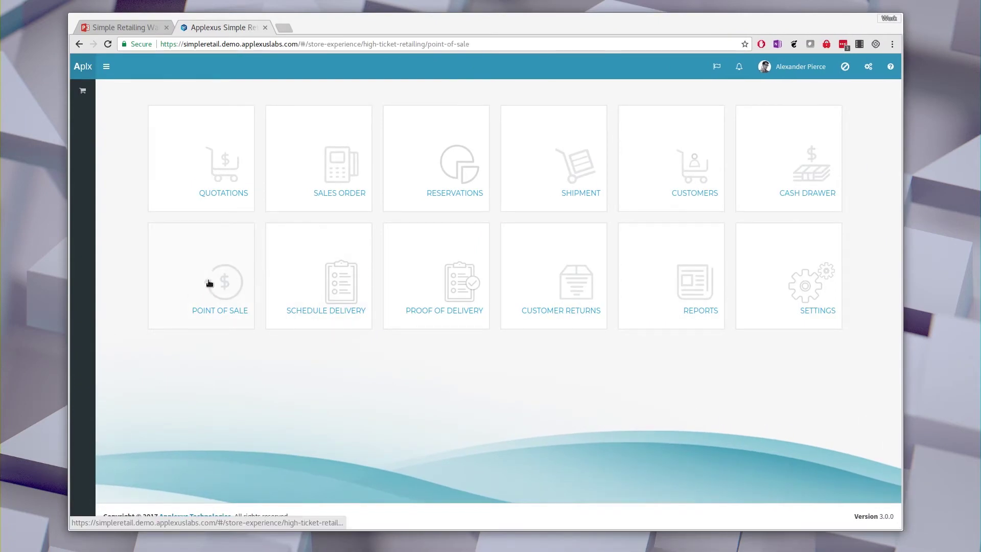
left_click(522, 128)
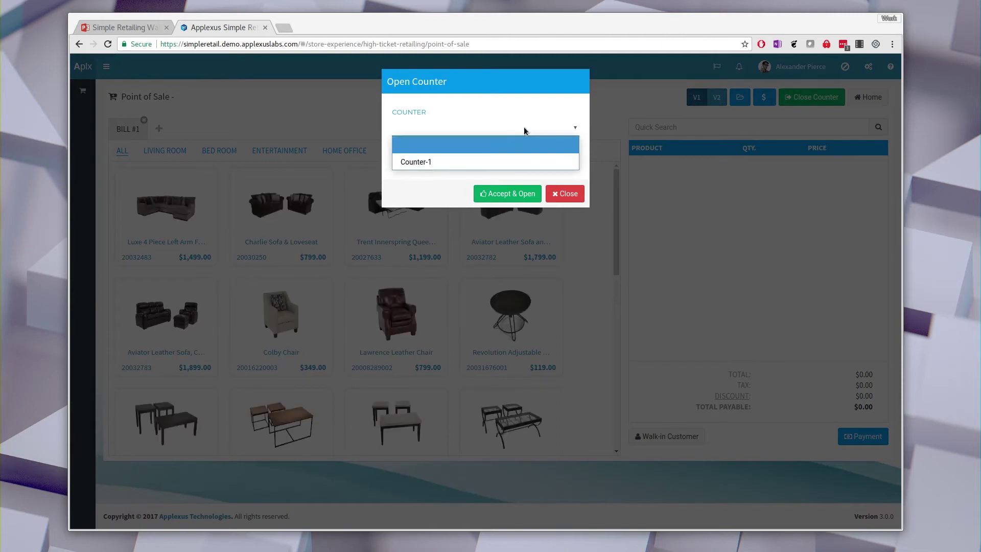
left_click(440, 157)
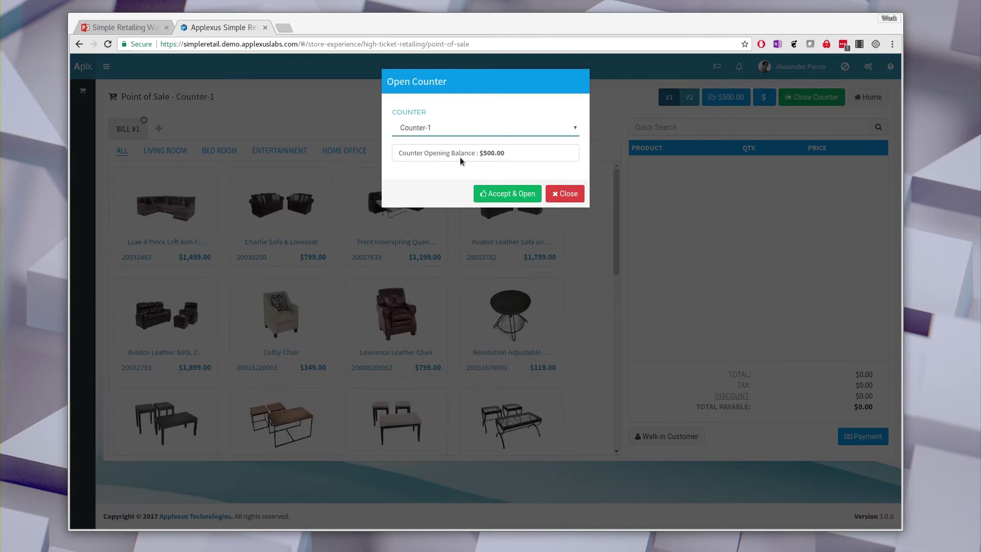
left_click(508, 196)
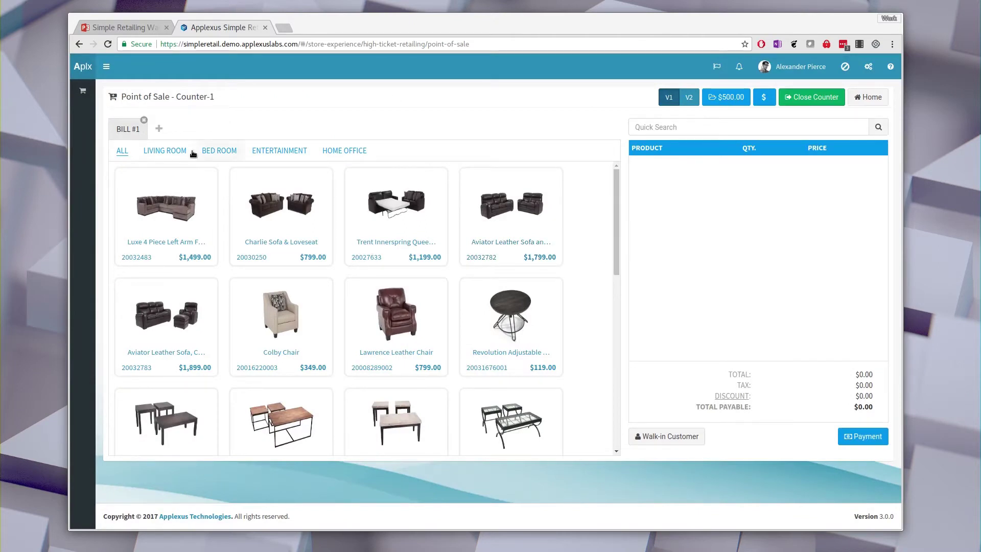
- Look through the product catalogue, add a second bill, and switch back to Bill #1
left_click_drag(615, 224, 623, 196)
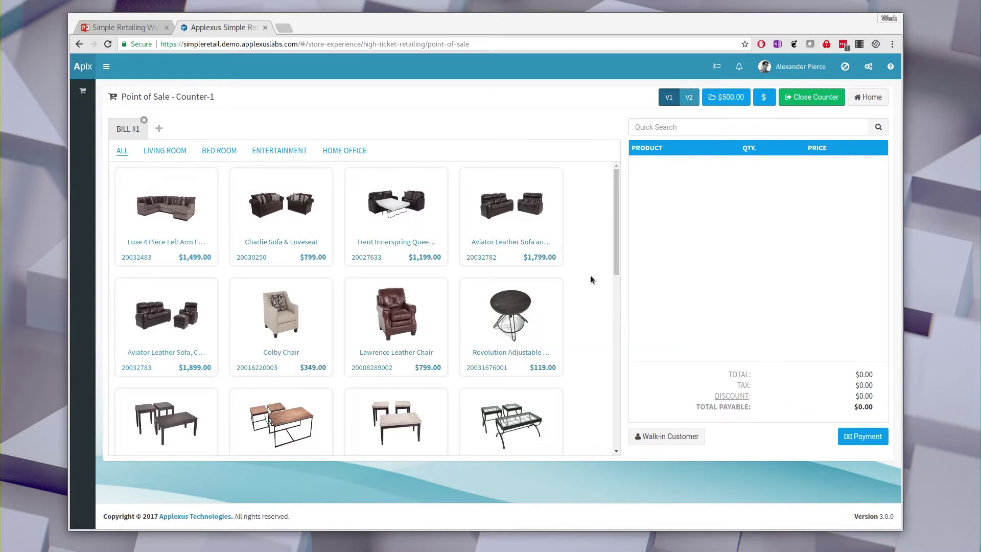
left_click(160, 130)
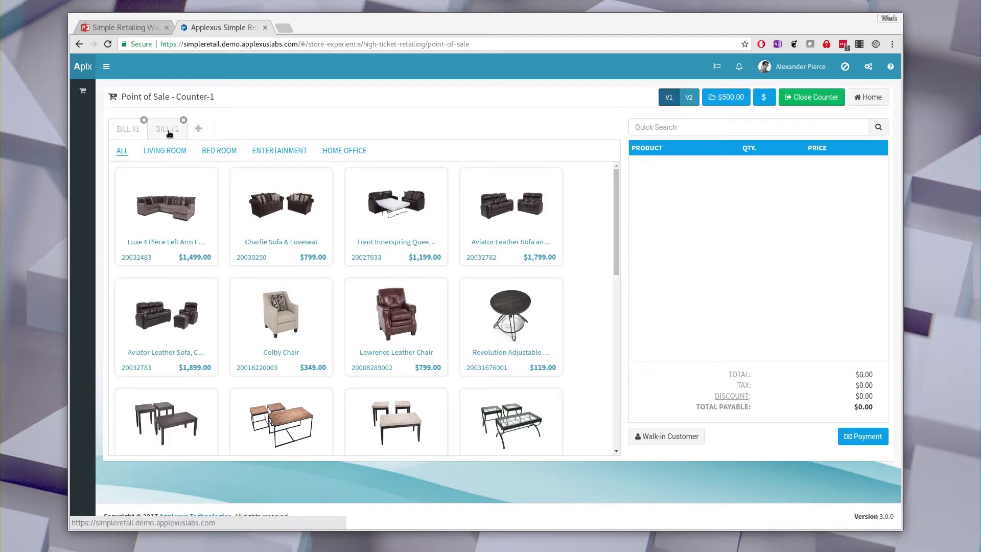
left_click(146, 132)
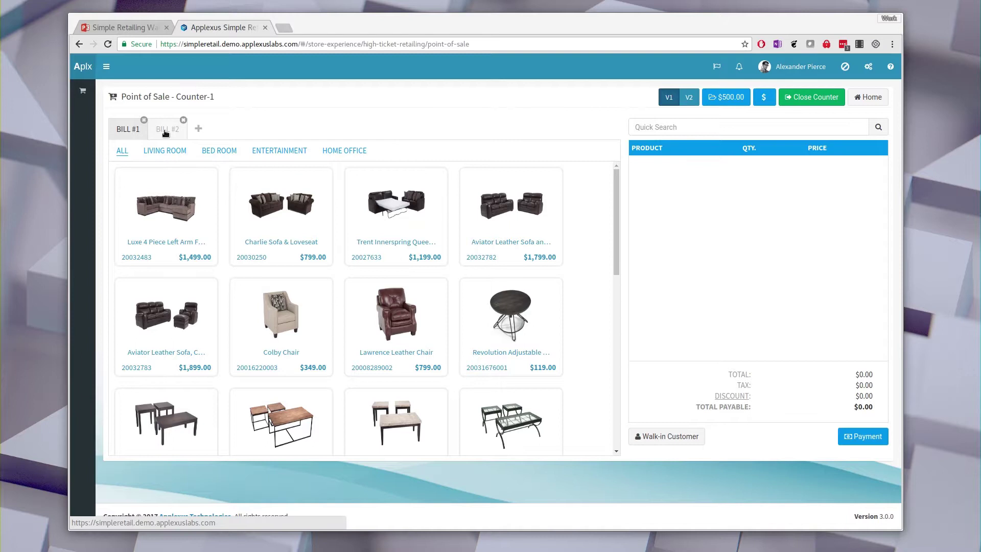
- Cancel Bill #2 without saving, and add the Aviator Leather Sofa and Loveseat and the Trent Innerspring Queen Sleeper & Loveseat to Bill #1
left_click(166, 133)
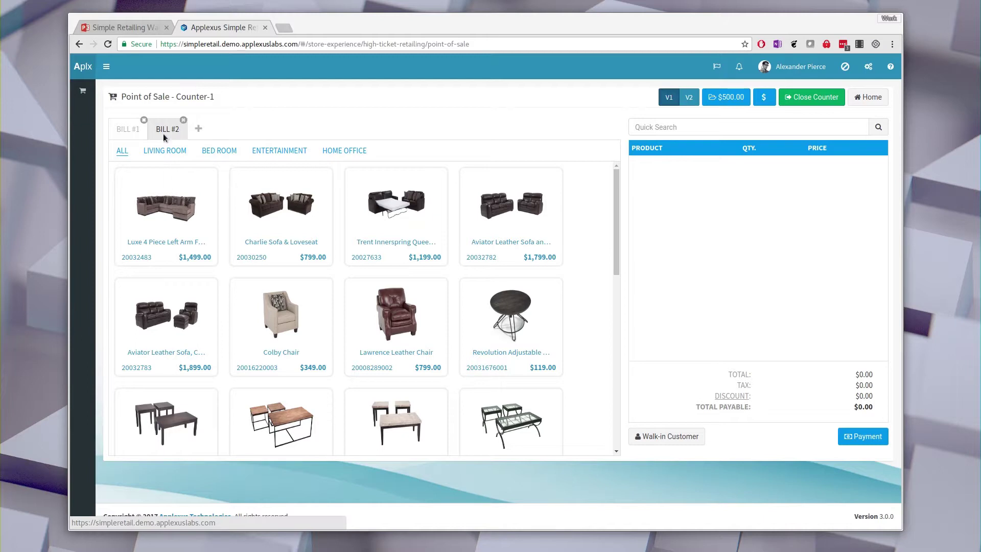
left_click(127, 134)
left_click(165, 132)
left_click(184, 121)
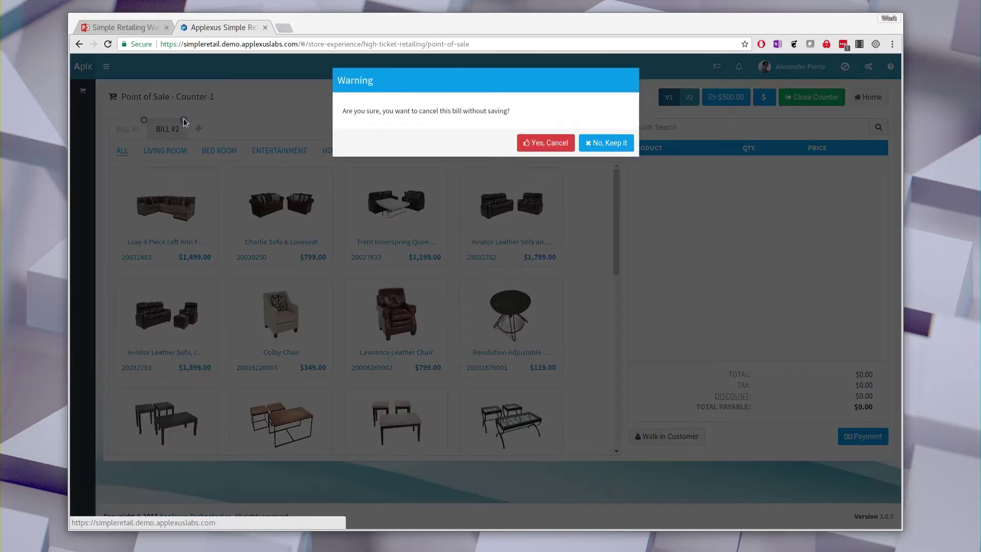
left_click(552, 143)
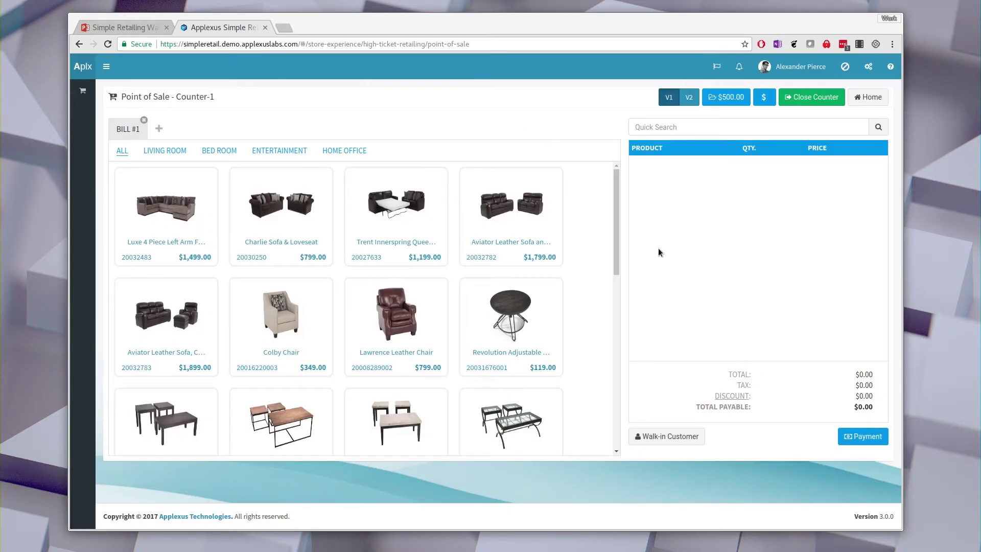
left_click(503, 223)
left_click(390, 233)
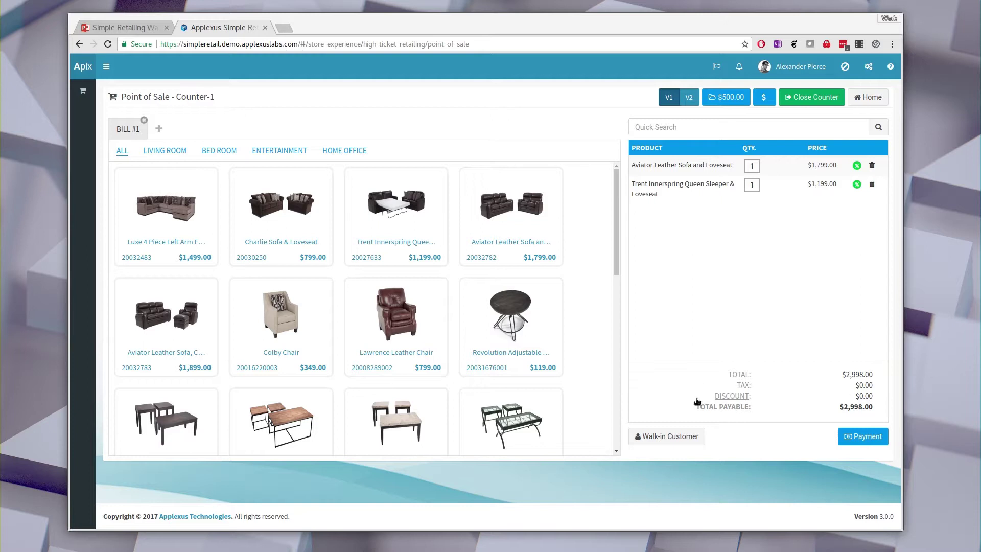
- Look through the overall discount types for the bill and apply the promo code DEMO
left_click(739, 399)
left_click(421, 149)
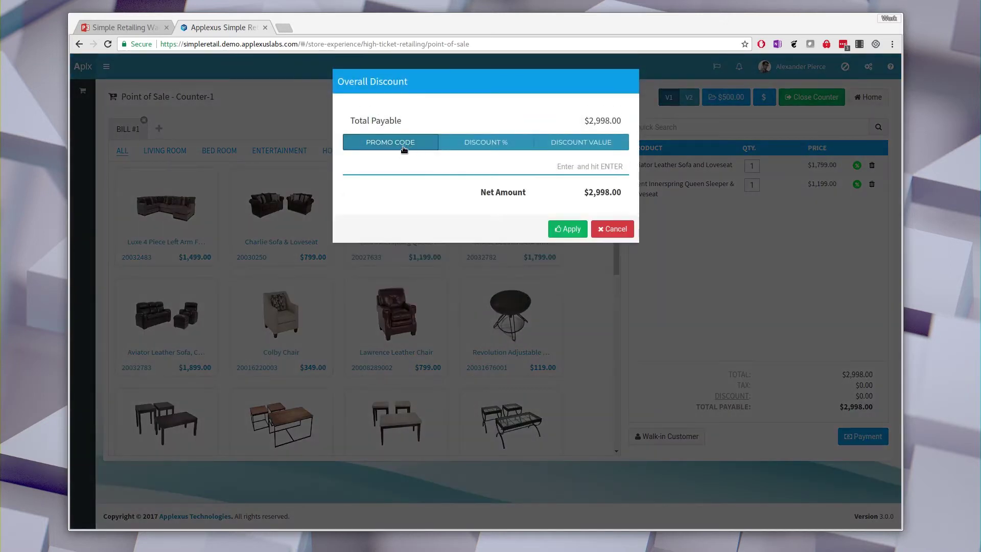
left_click(496, 145)
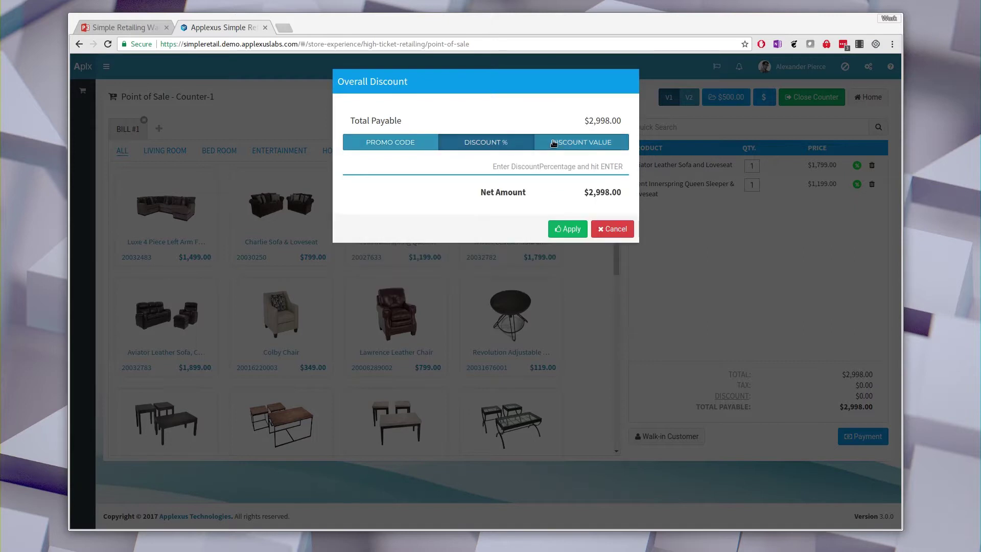
left_click(593, 144)
left_click(403, 143)
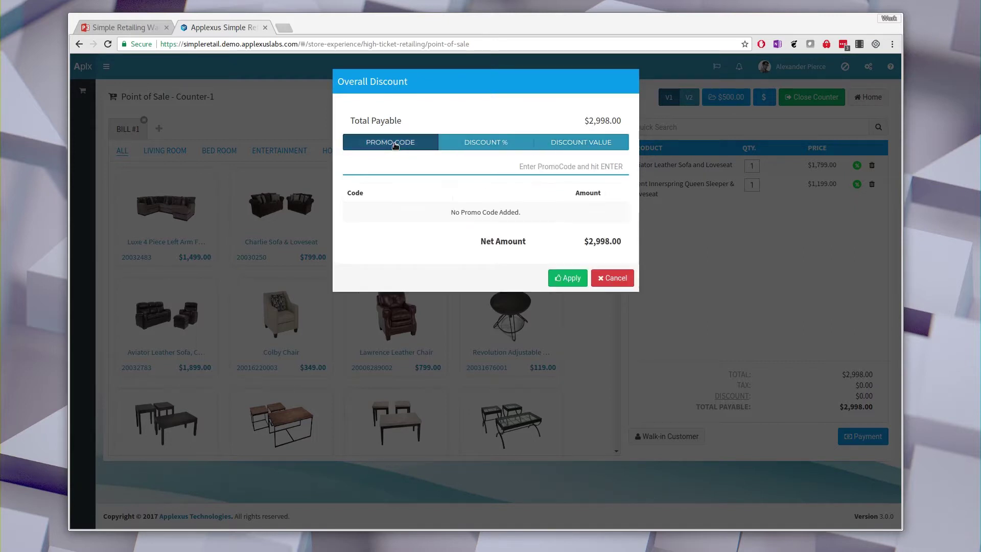
left_click(588, 164)
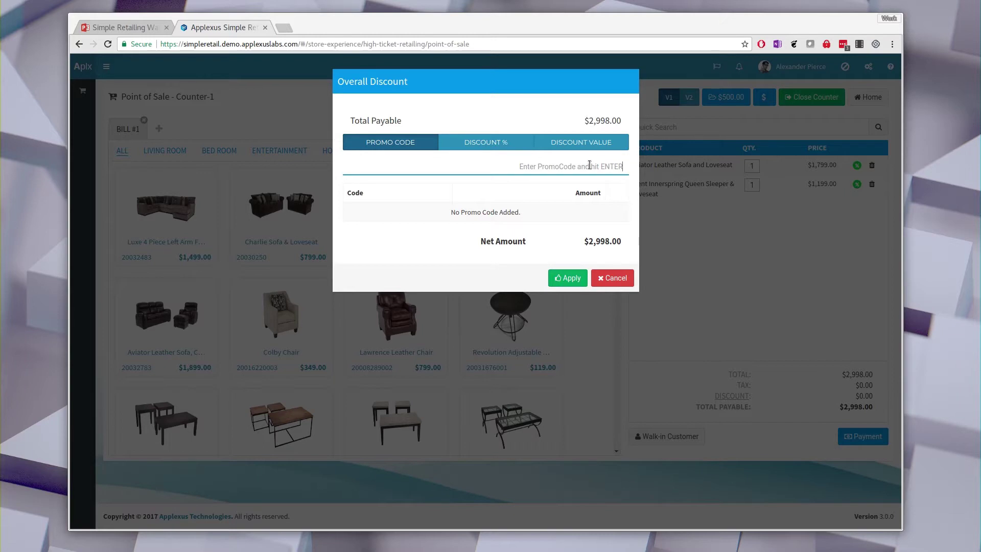
type("DEMO")
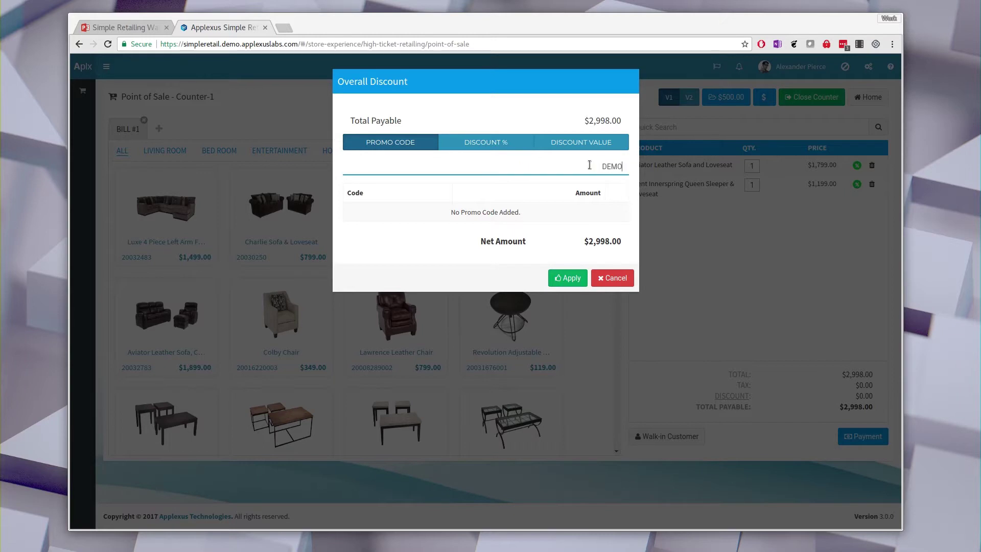
key("Return")
left_click(571, 277)
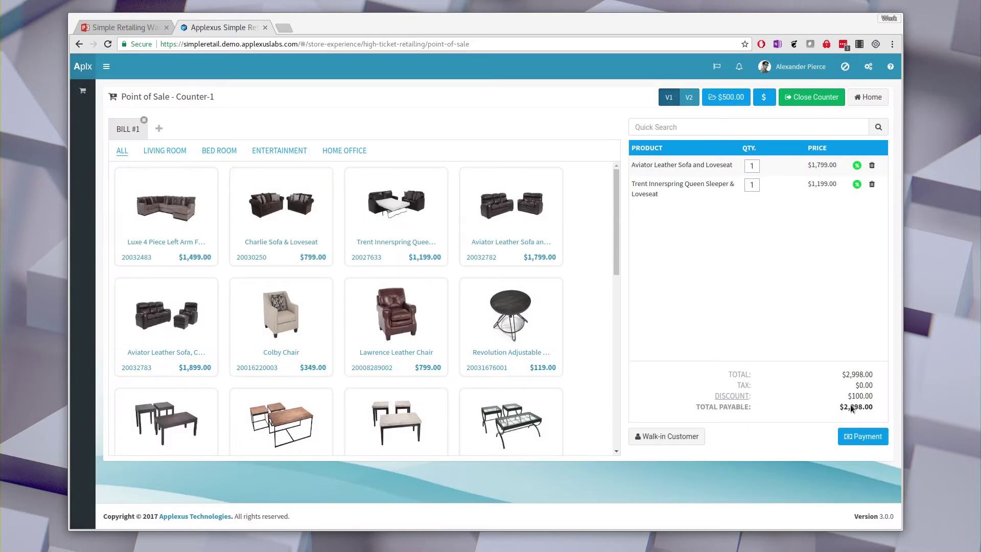
- Assign the first registered customer below the walk-in entry to the bill, and switch it back to the walk-in customer
left_click(672, 439)
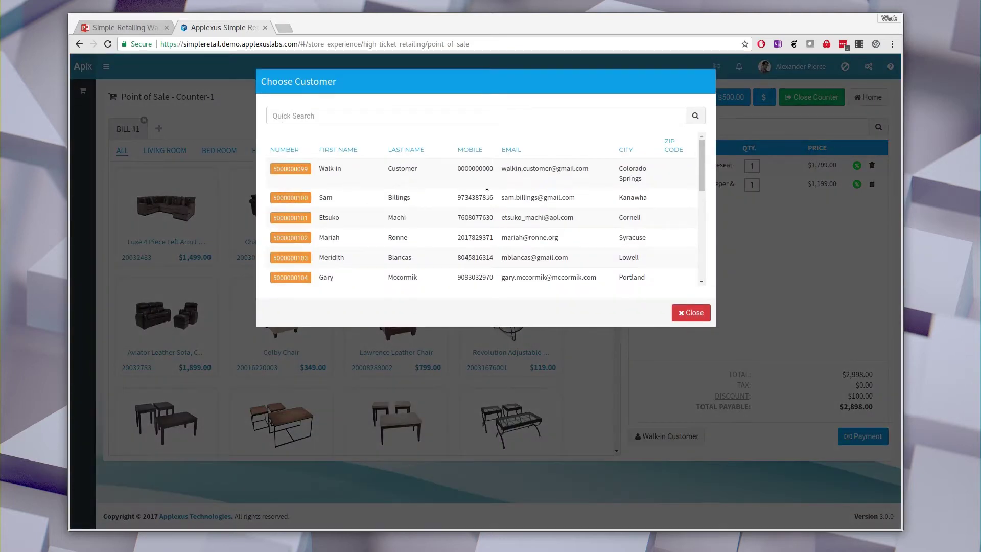
scroll(512, 190, "down", 1)
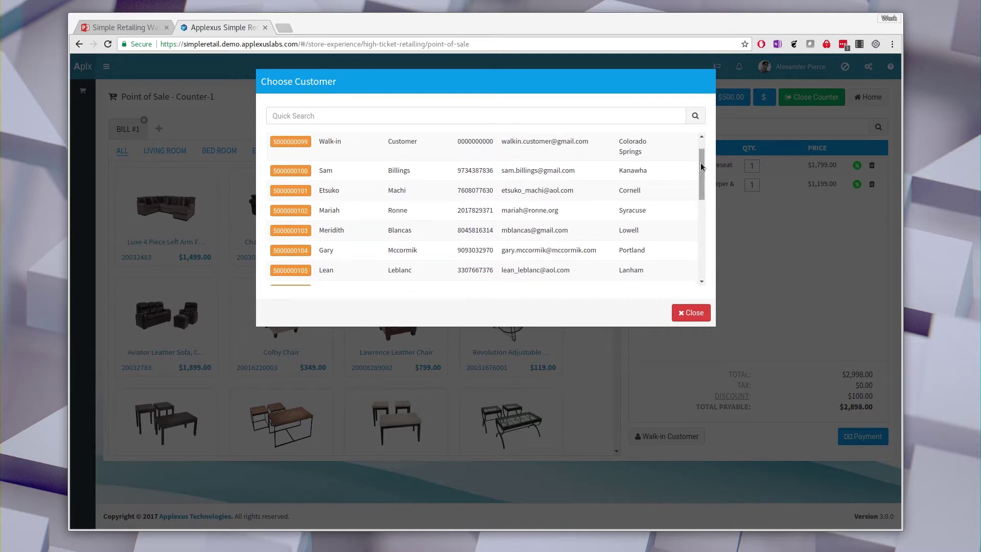
scroll(703, 191, "down", 3)
scroll(706, 173, "up", 4)
scroll(705, 155, "up", 1)
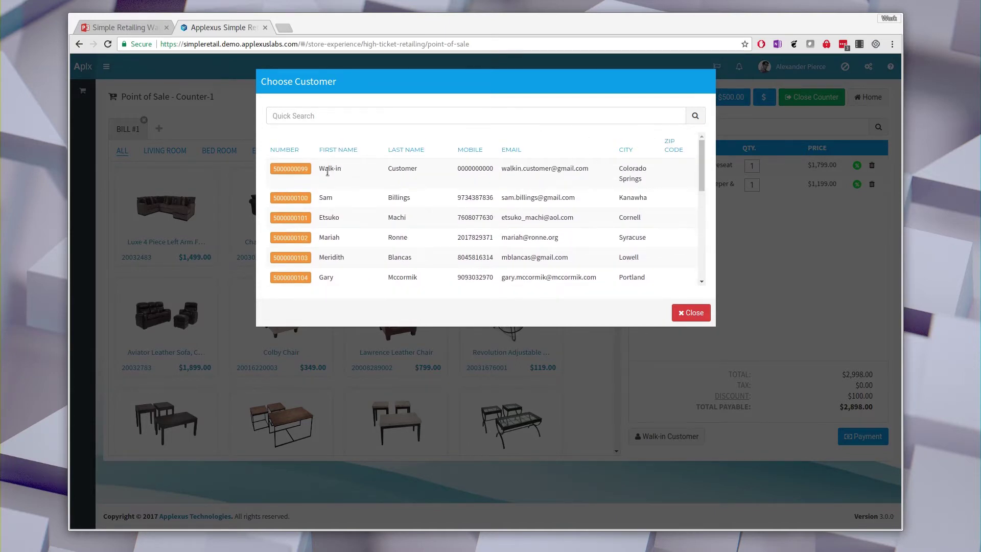
left_click(280, 205)
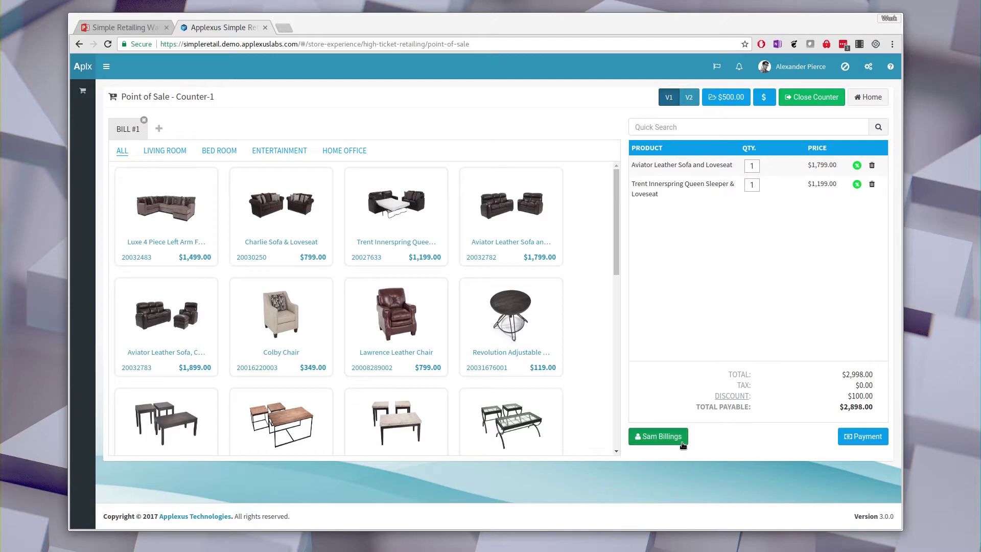
left_click(664, 436)
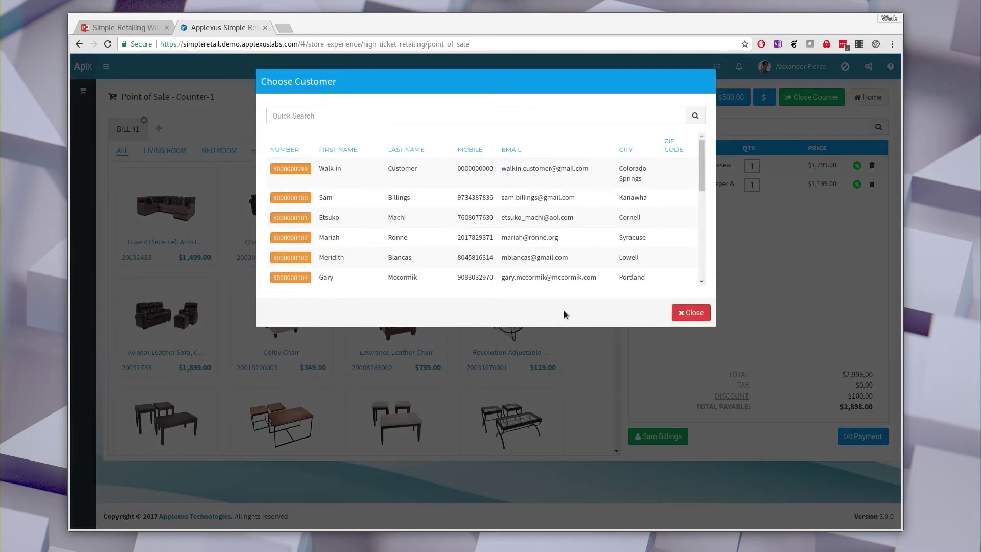
left_click(300, 168)
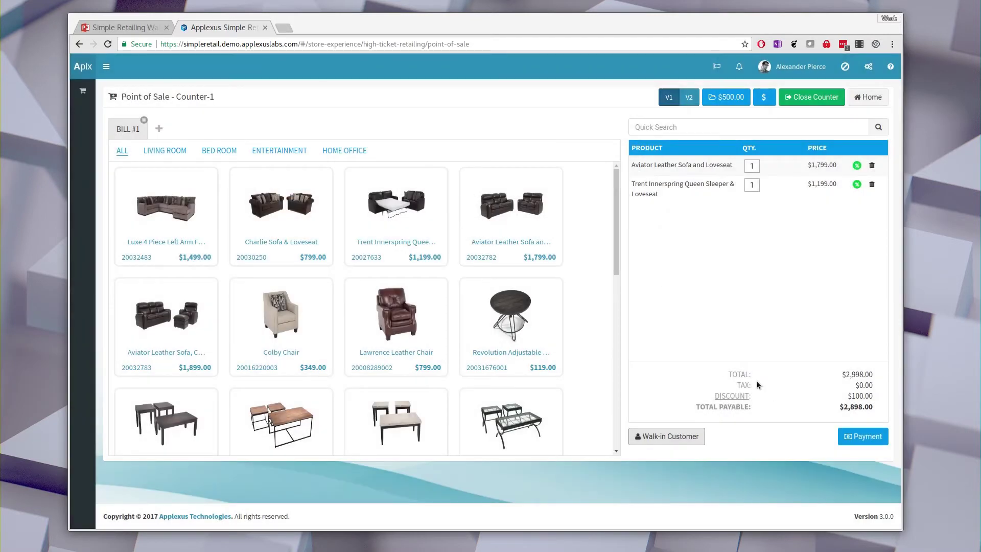
- Look through the bill's payment methods, pay it with a cash amount of 3000, and close the receipt
left_click(871, 437)
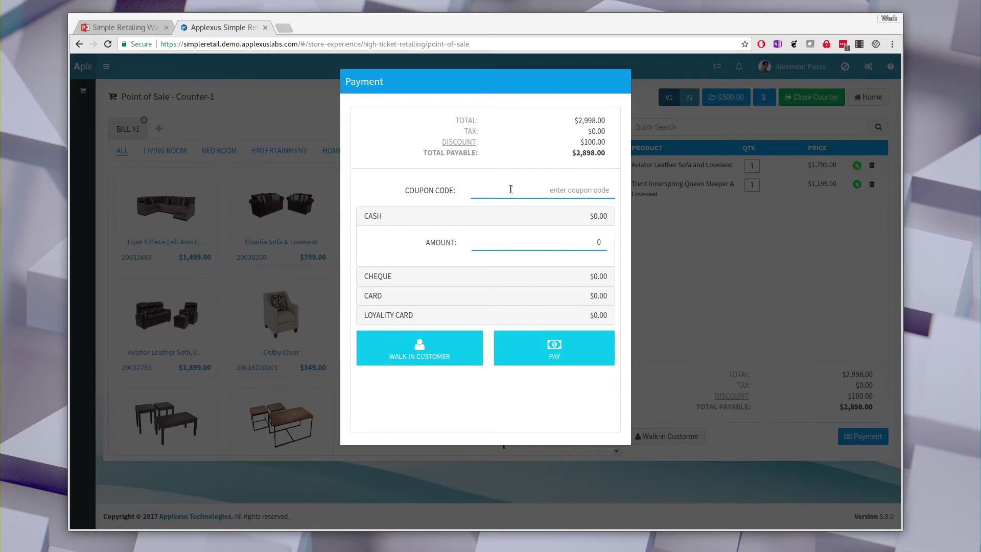
left_click(448, 277)
left_click(418, 350)
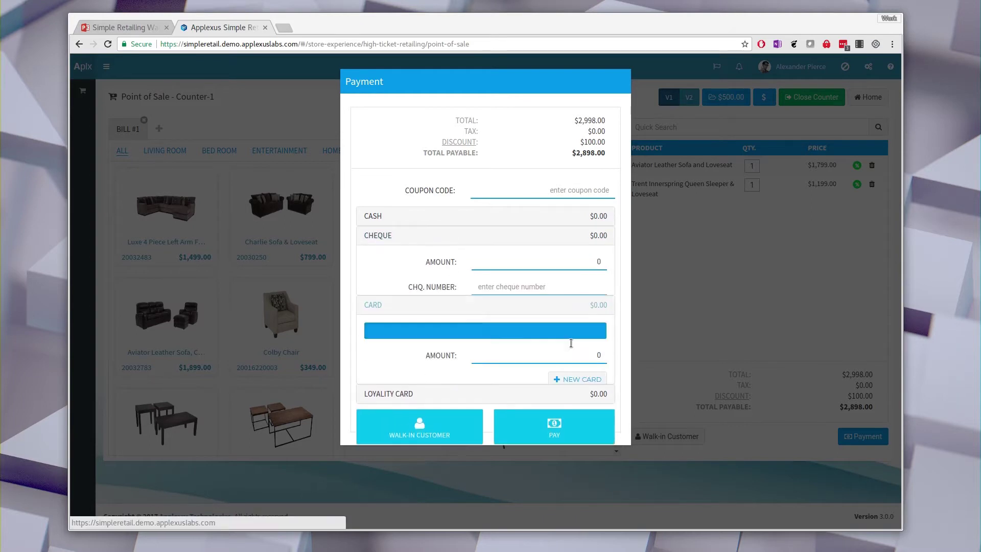
left_click(505, 360)
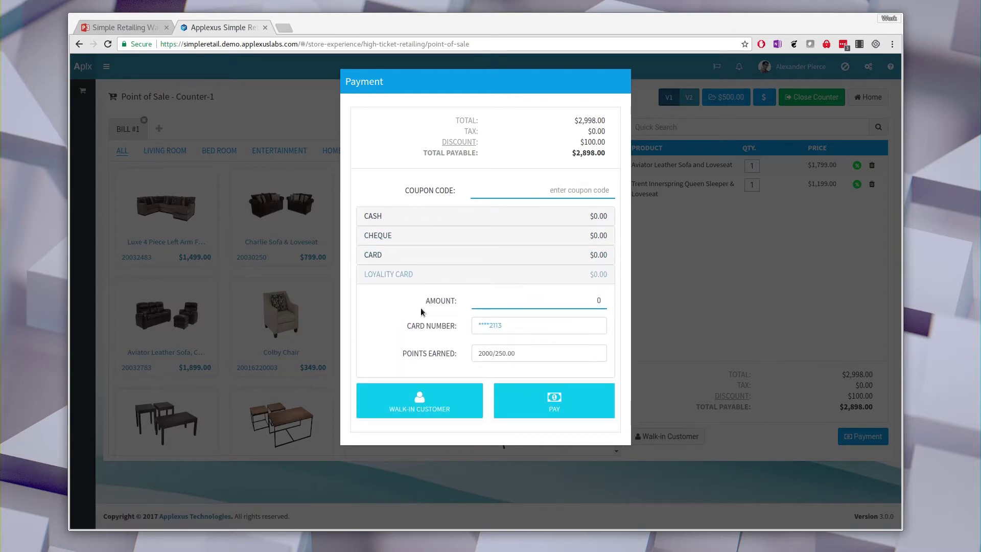
left_click(483, 220)
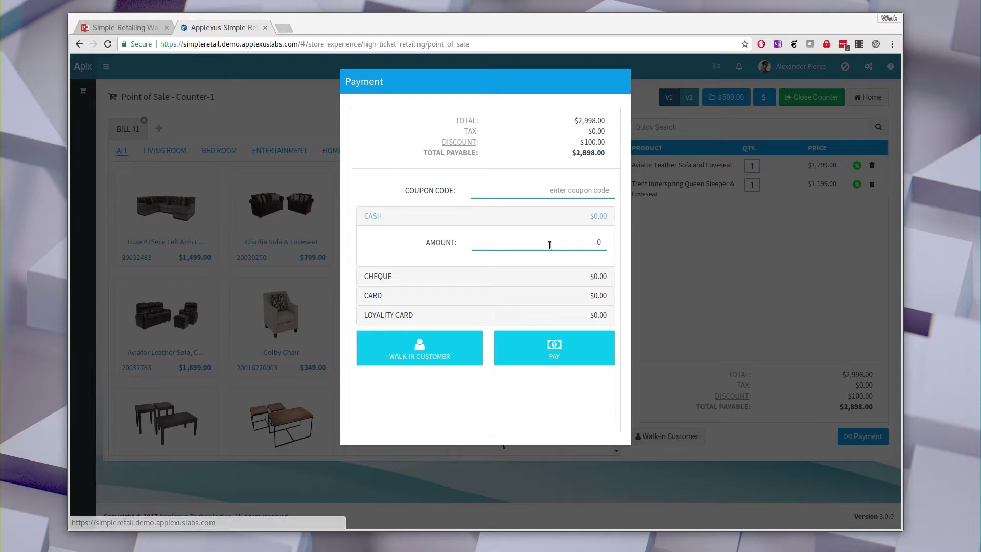
double_click(603, 244)
type("3000")
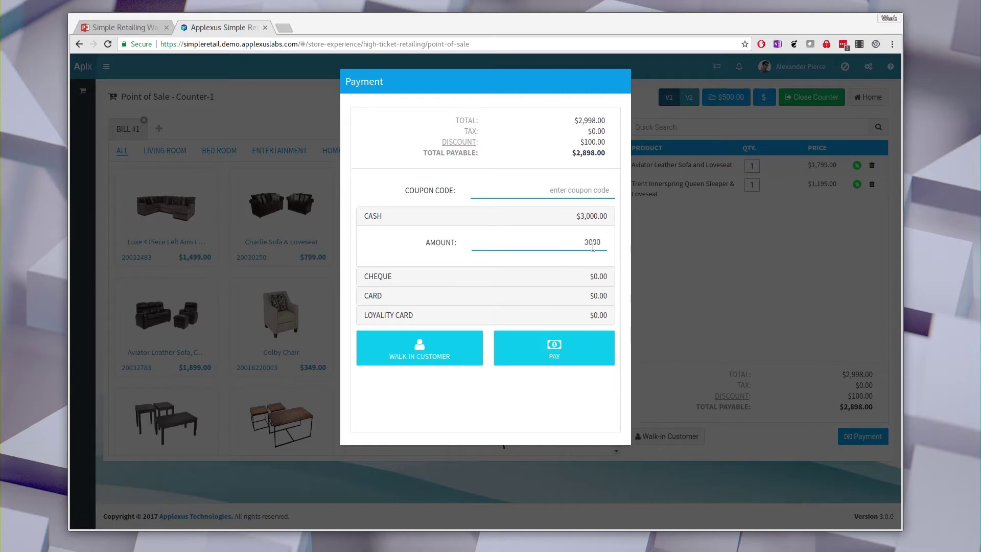
left_click(557, 354)
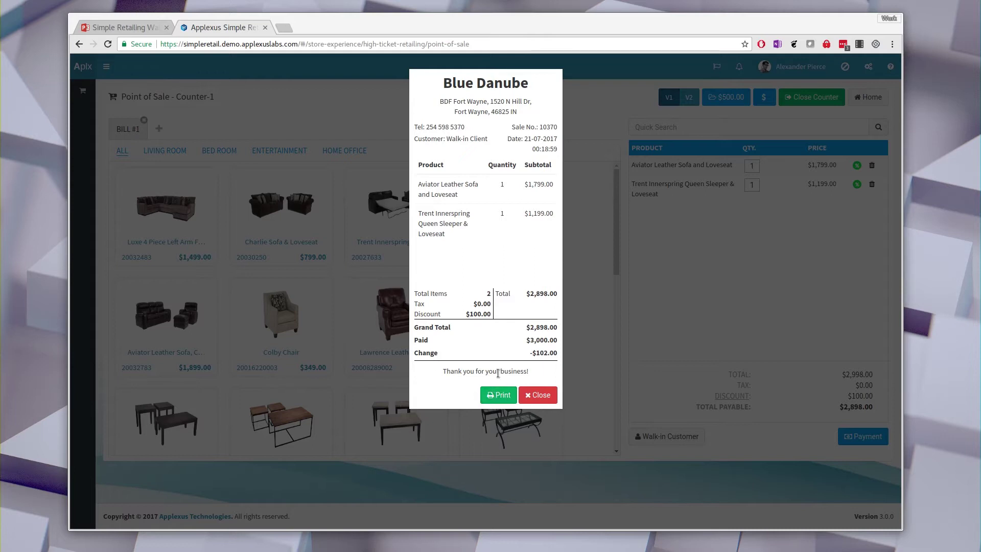
left_click(541, 395)
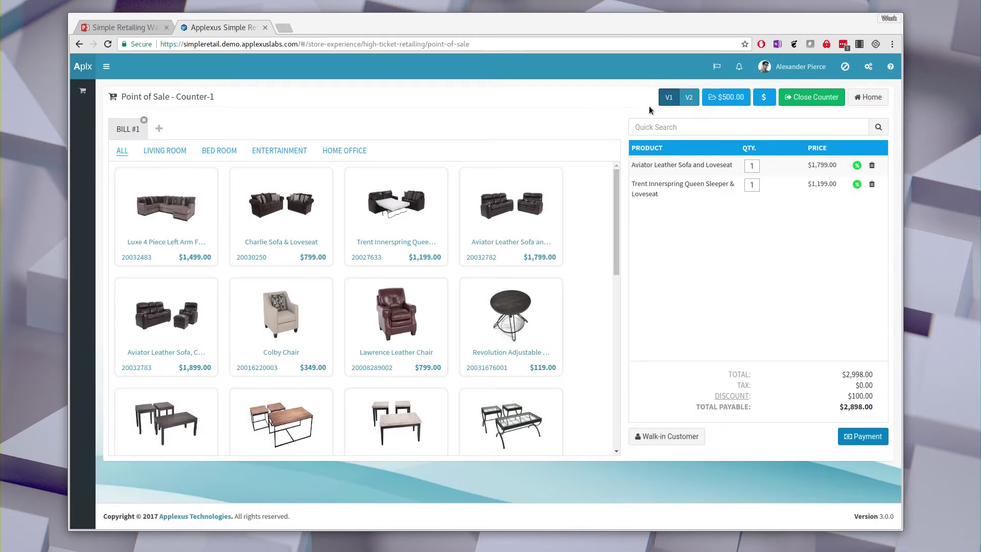
- Examine the version 2 layout of the point of sale with its product lookup, and return to the version 1 catalogue
left_click(689, 102)
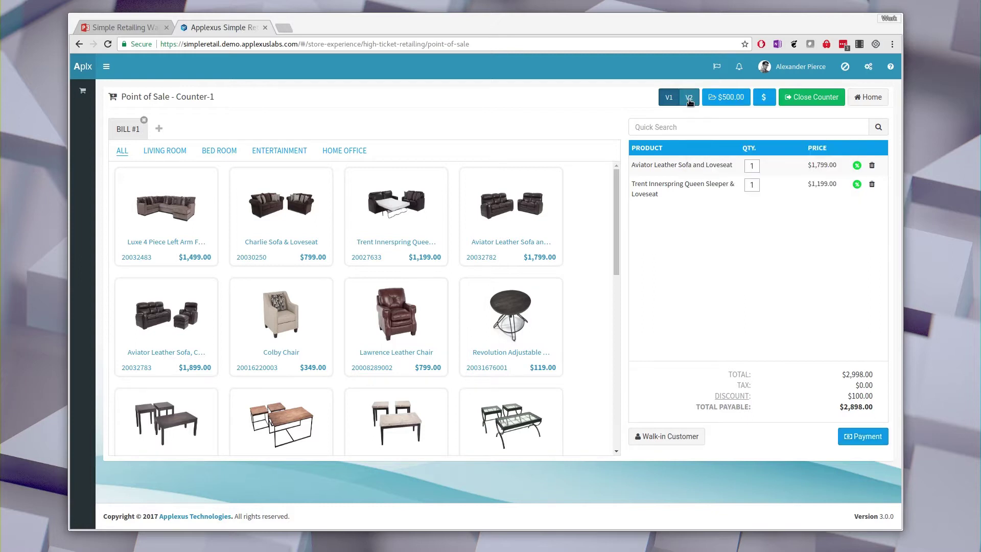
left_click(691, 101)
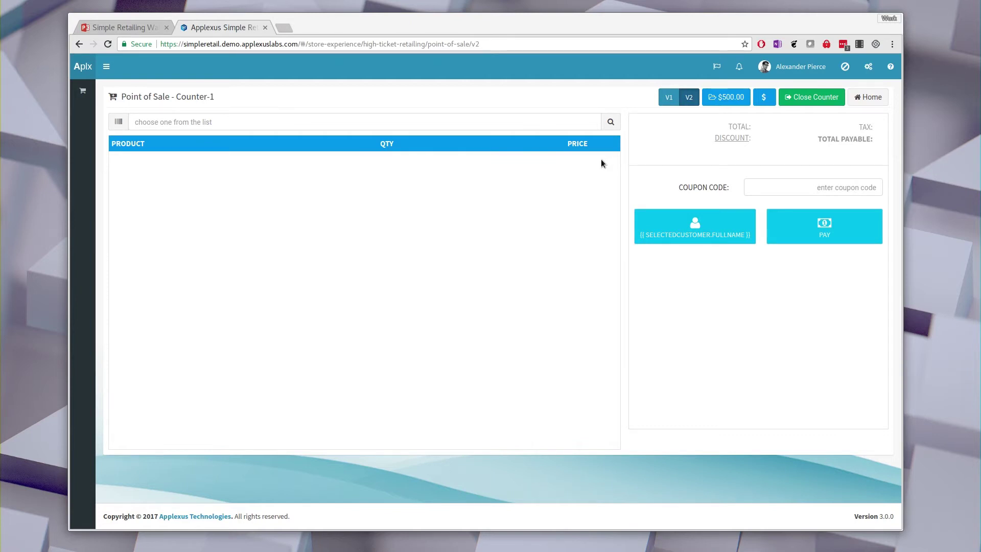
left_click(164, 123)
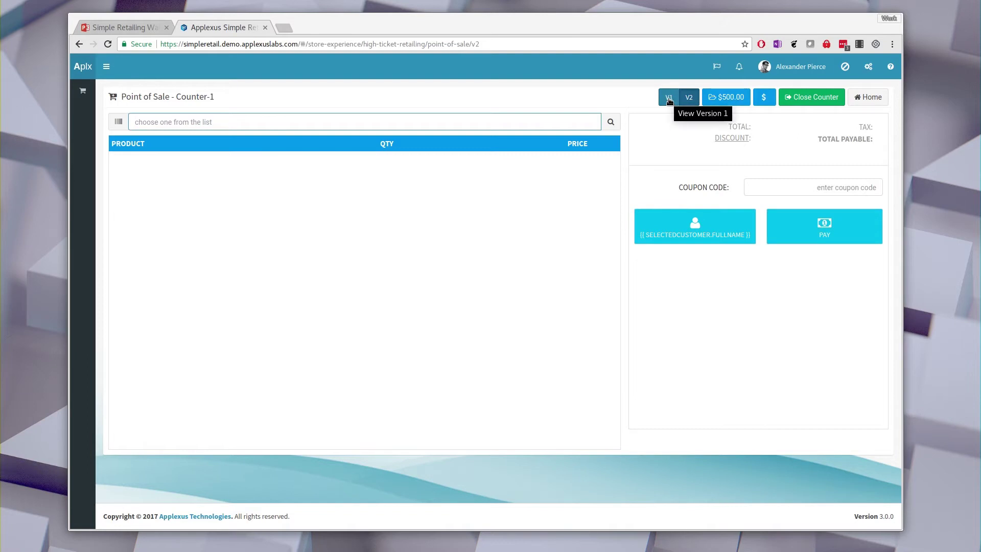
left_click(111, 124)
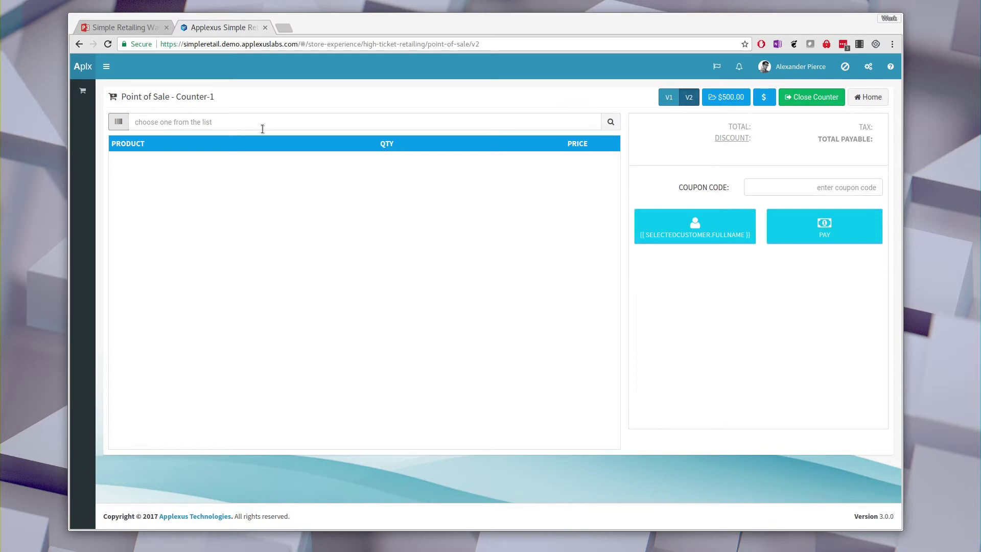
left_click(666, 98)
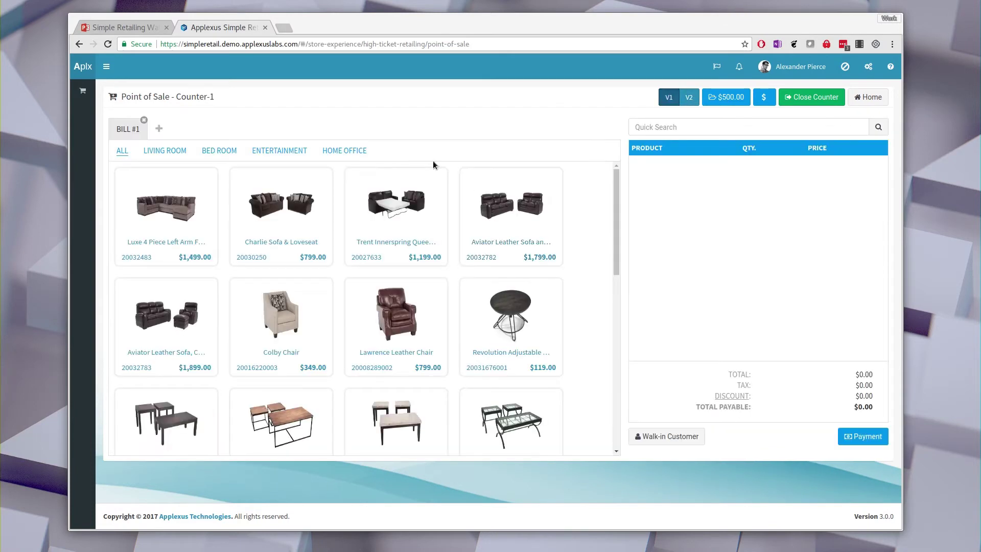
left_click_drag(615, 220, 612, 200)
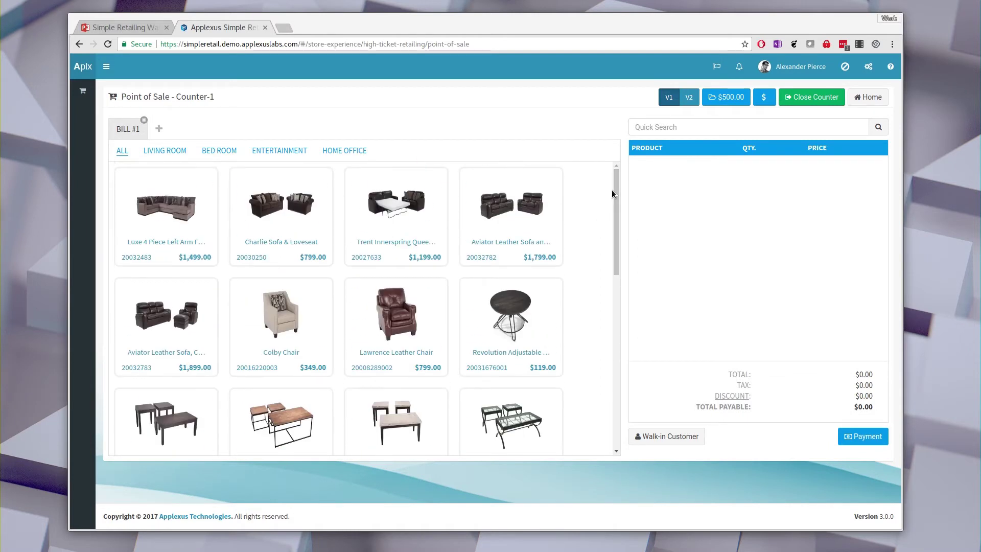
- Close Counter-1 with a closing balance of 1480 and the discrepancy reason "Bought pizza with till money"
left_click(816, 102)
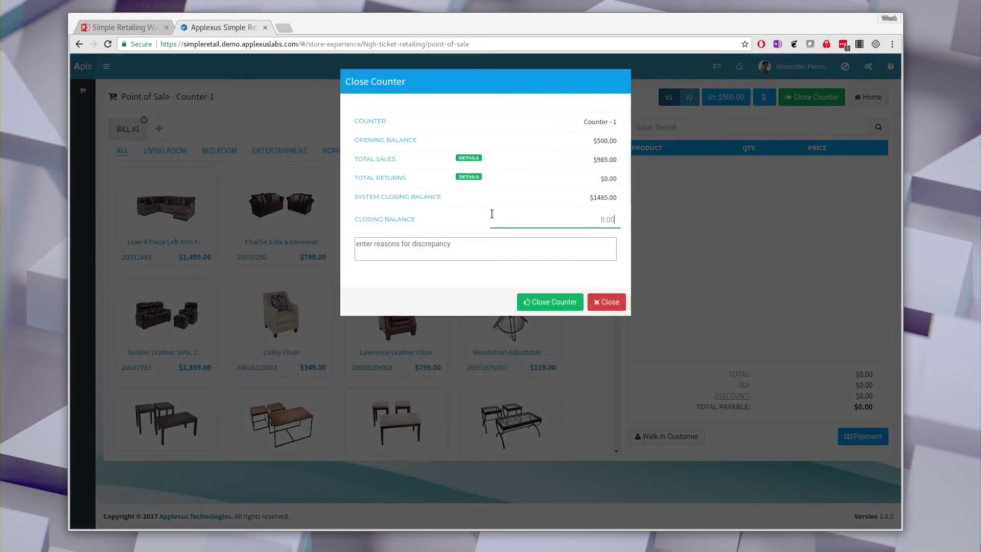
type("1480")
left_click(556, 251)
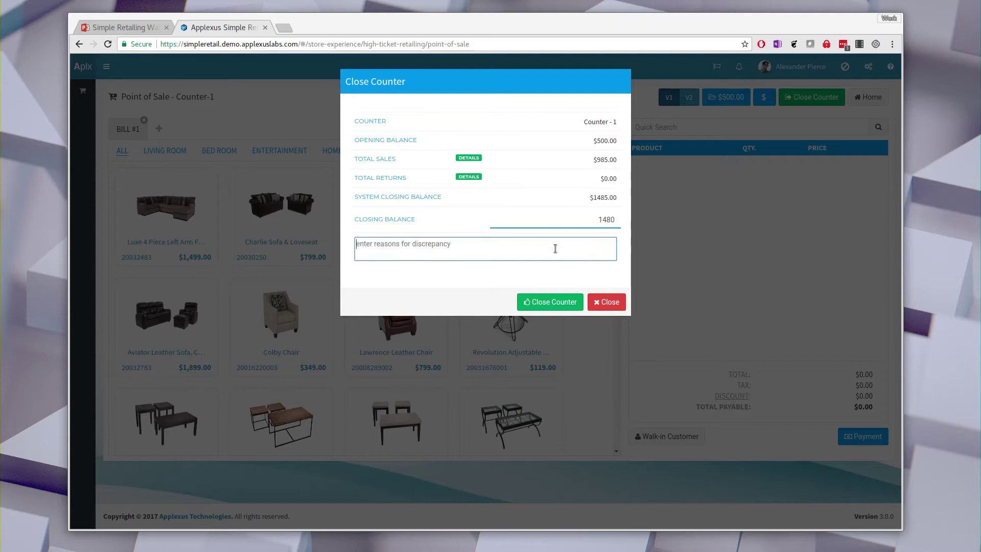
type("Bought pizza with till money")
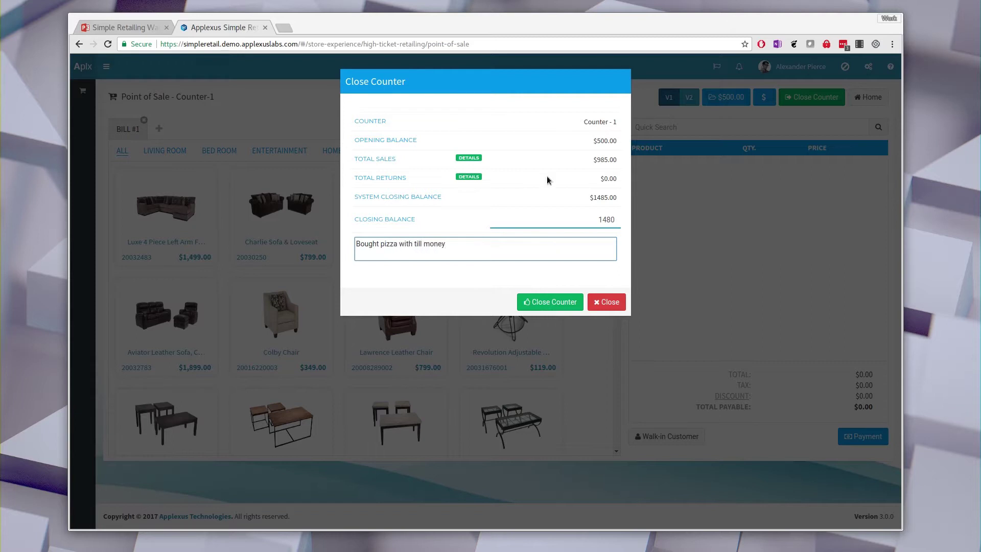
left_click(556, 301)
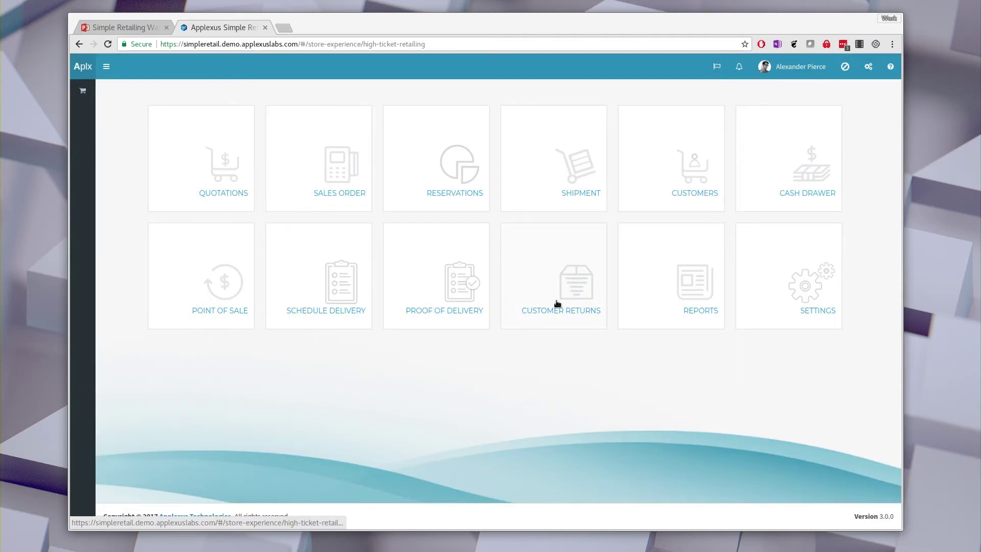
- Go to Cash Drawer and continue from managing counters to the Day End stage
left_click(794, 172)
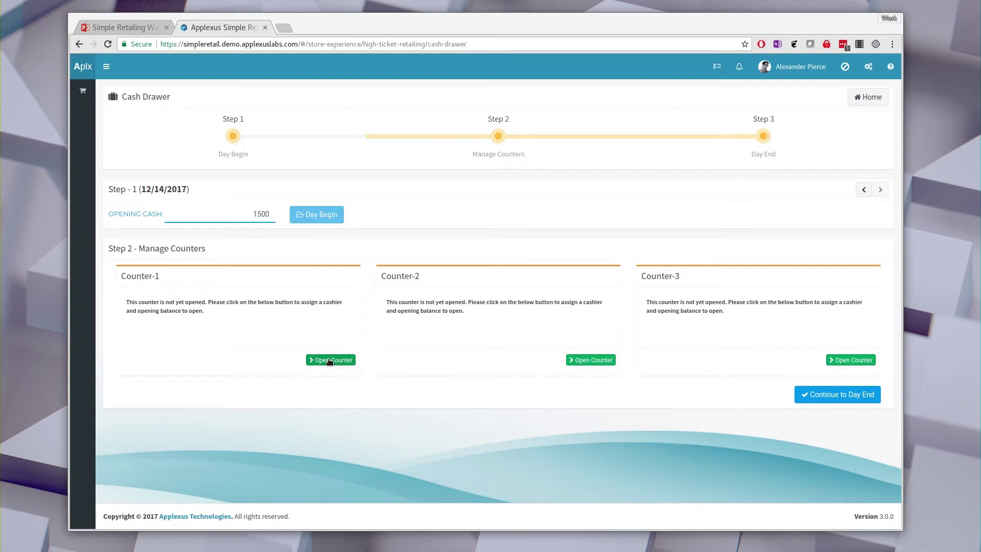
left_click(851, 398)
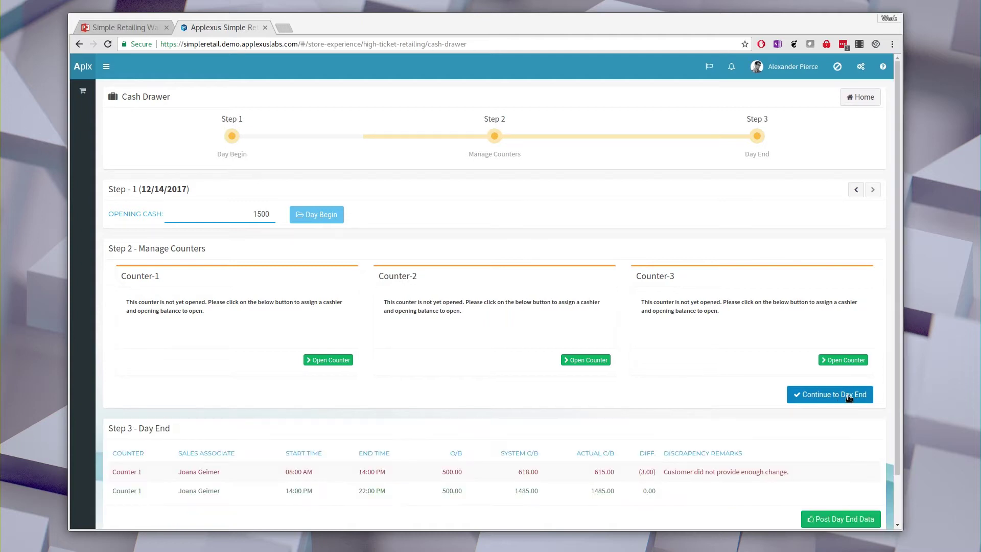
- Post the day end data for the cash drawer and return to the home page
scroll(847, 404, "down", 2)
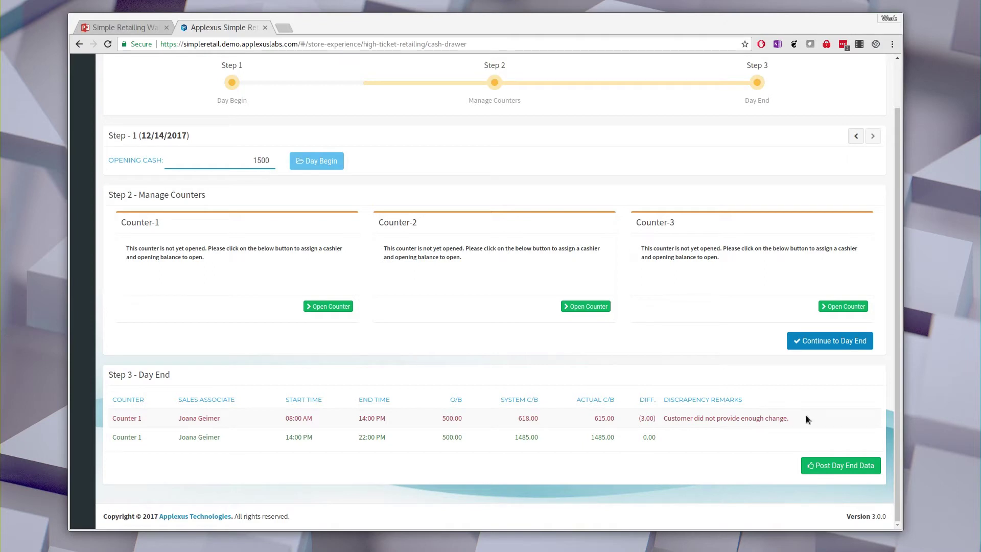
left_click(842, 465)
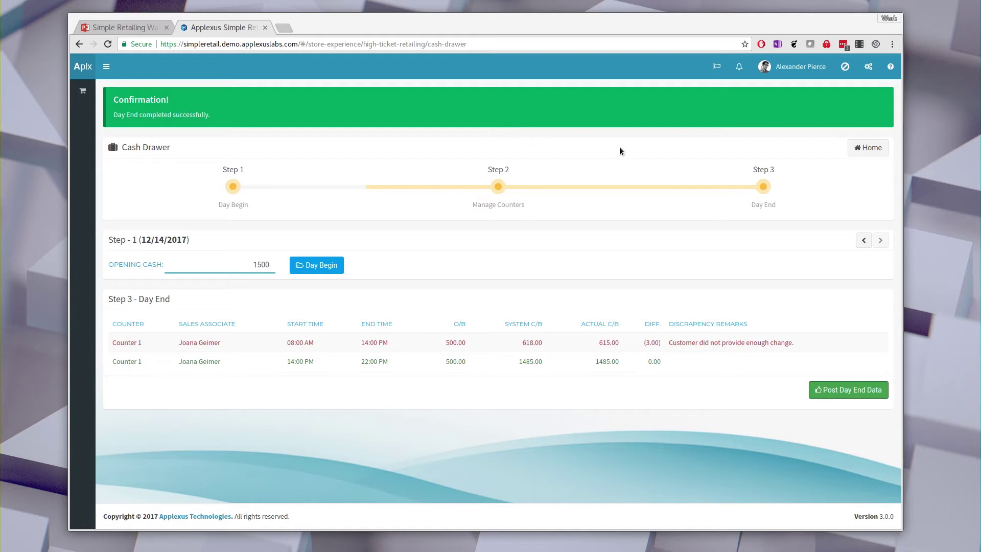
left_click(863, 148)
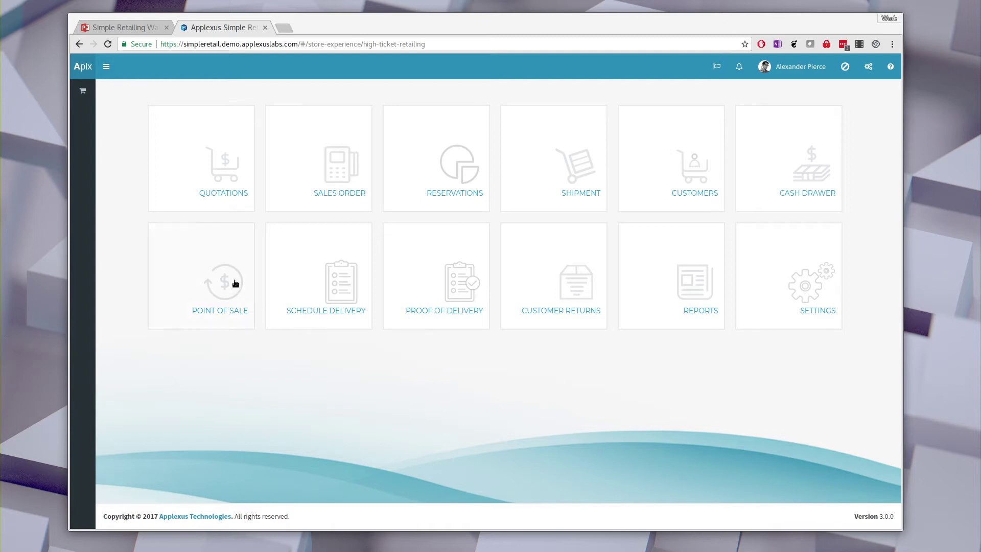
- Go to Quotations, look over the blank form for creating a quotation, and cancel it
left_click(217, 159)
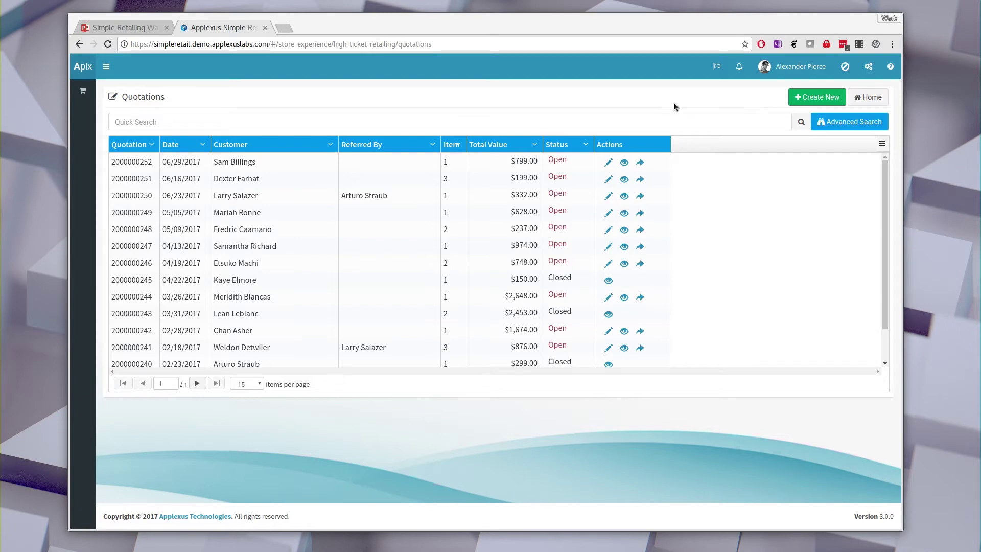
left_click(819, 98)
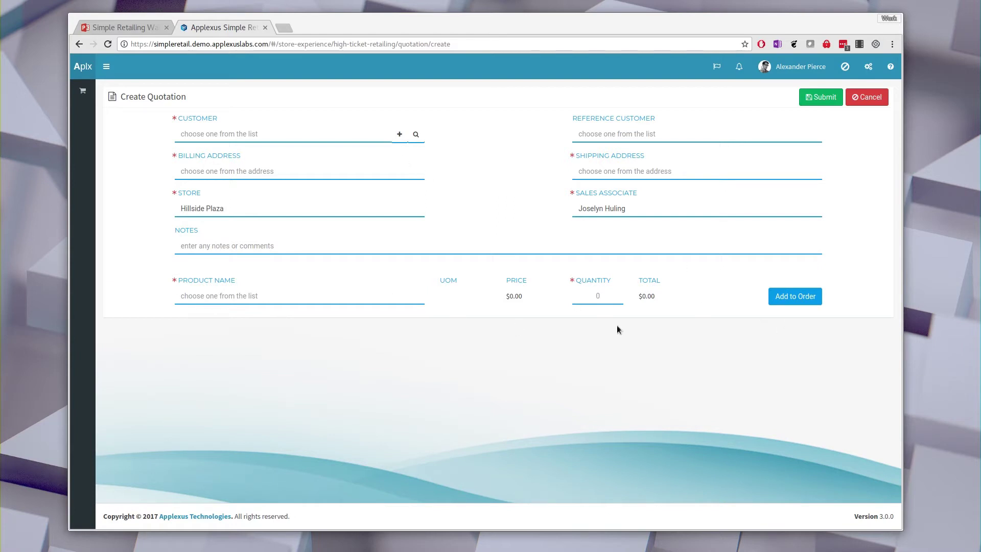
left_click(874, 102)
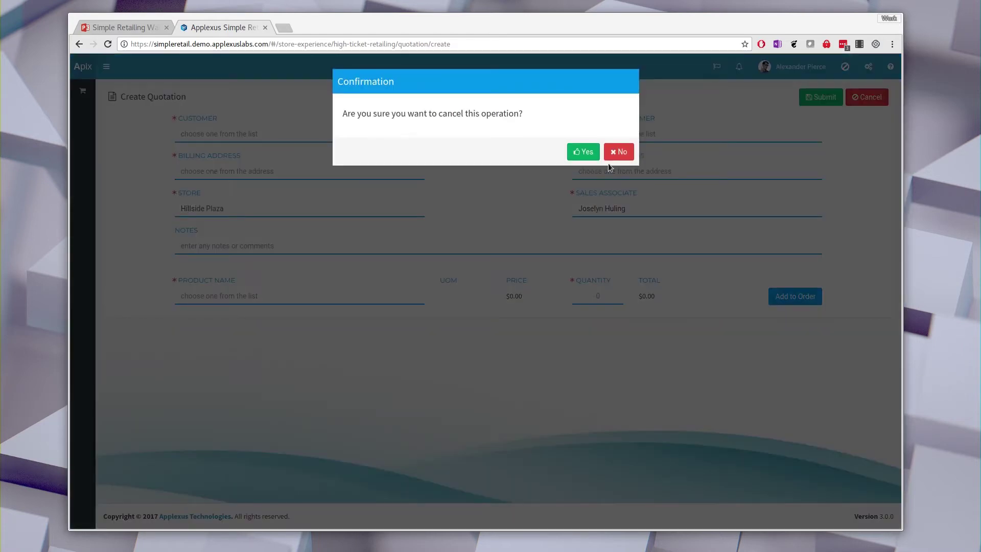
left_click(587, 154)
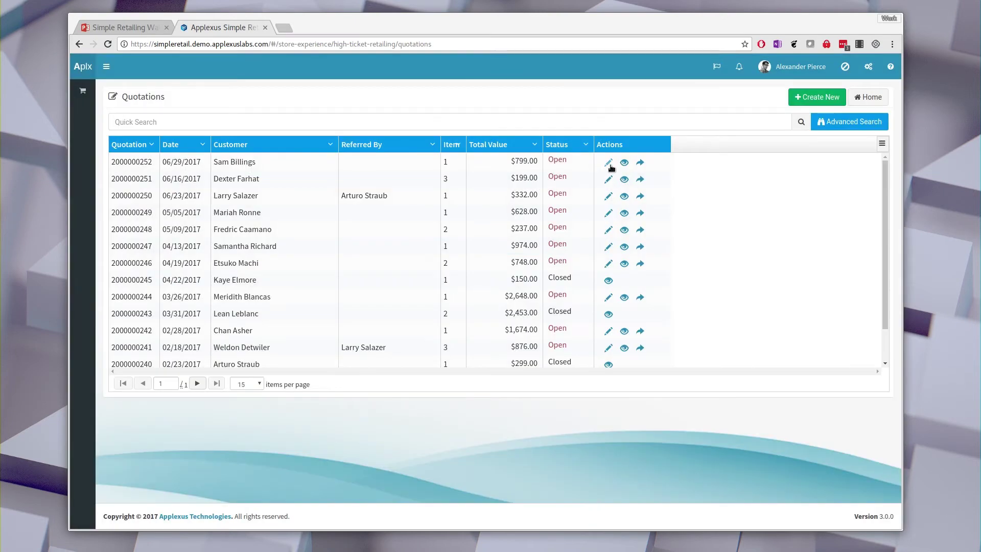
- Examine the first quotation's details and its available actions, and return to the quotations list
left_click(624, 163)
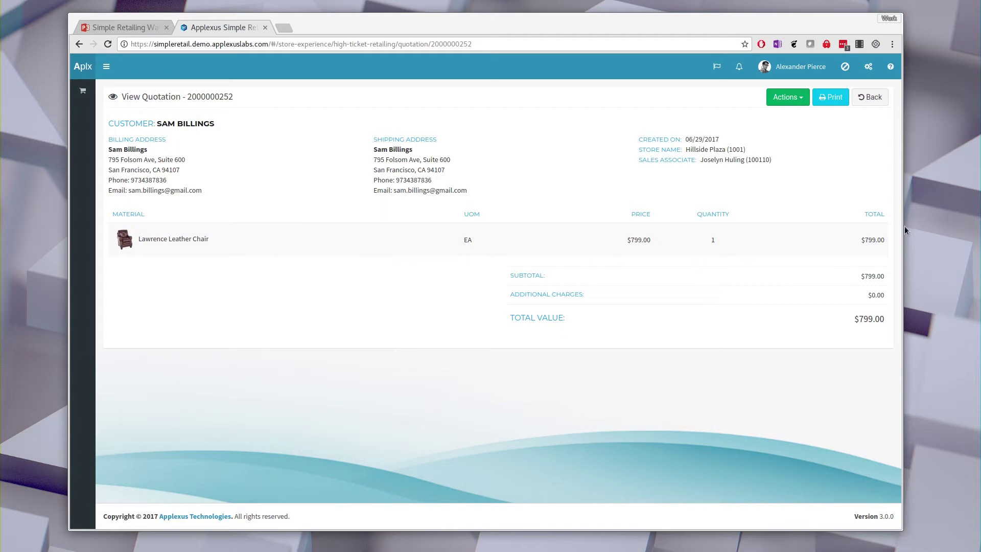
left_click(804, 99)
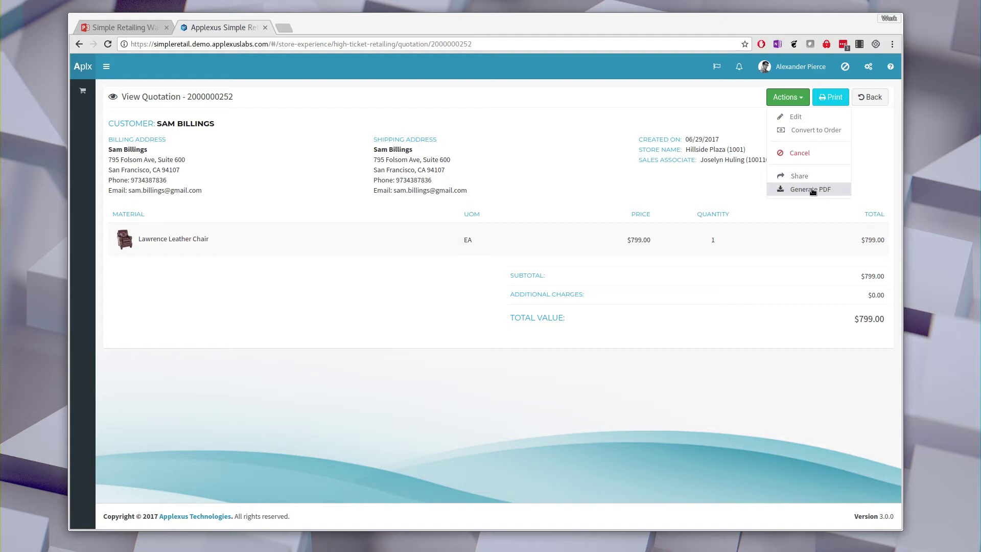
left_click(686, 196)
left_click(869, 97)
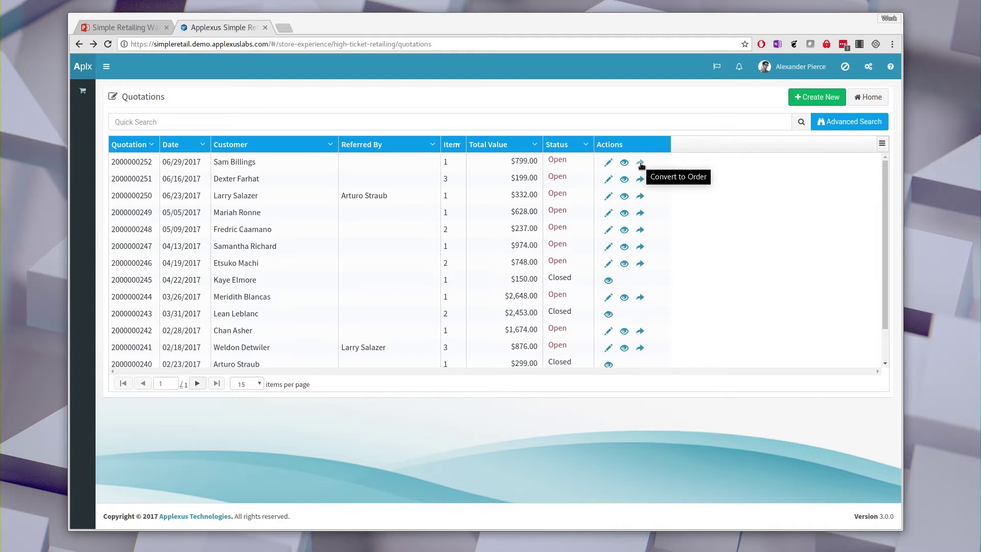
- Go to Sales Order, try a new sales order based on a reference quotation, and cancel it
left_click(879, 100)
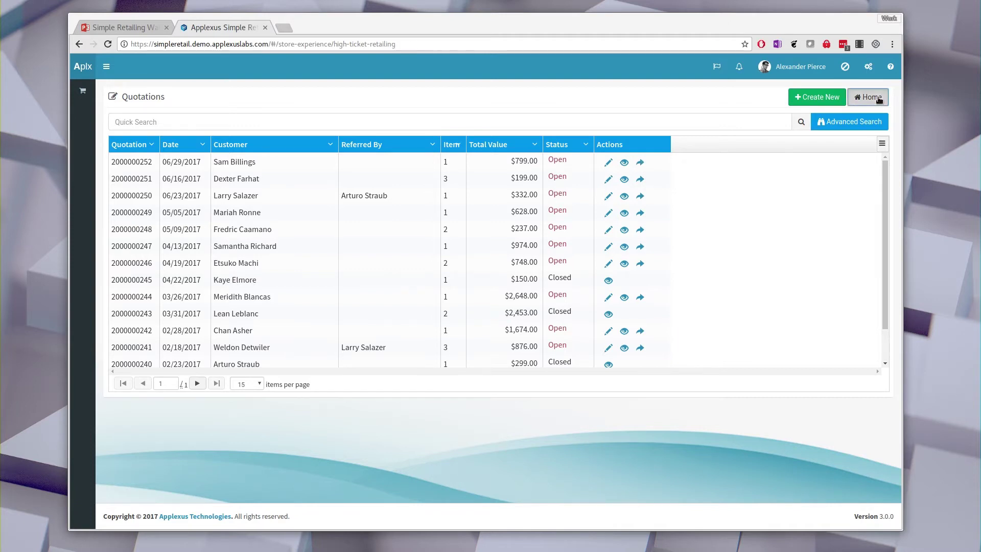
left_click(321, 163)
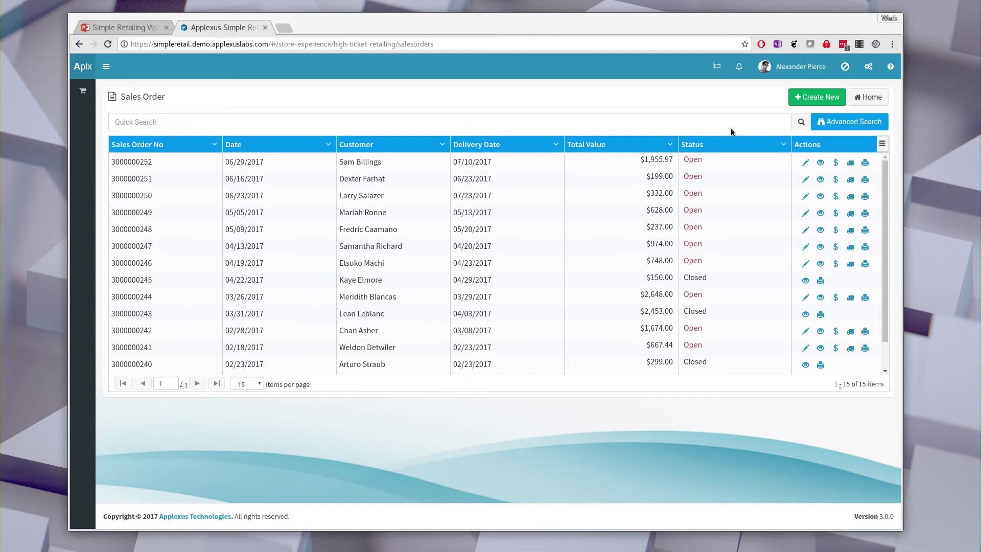
left_click(816, 98)
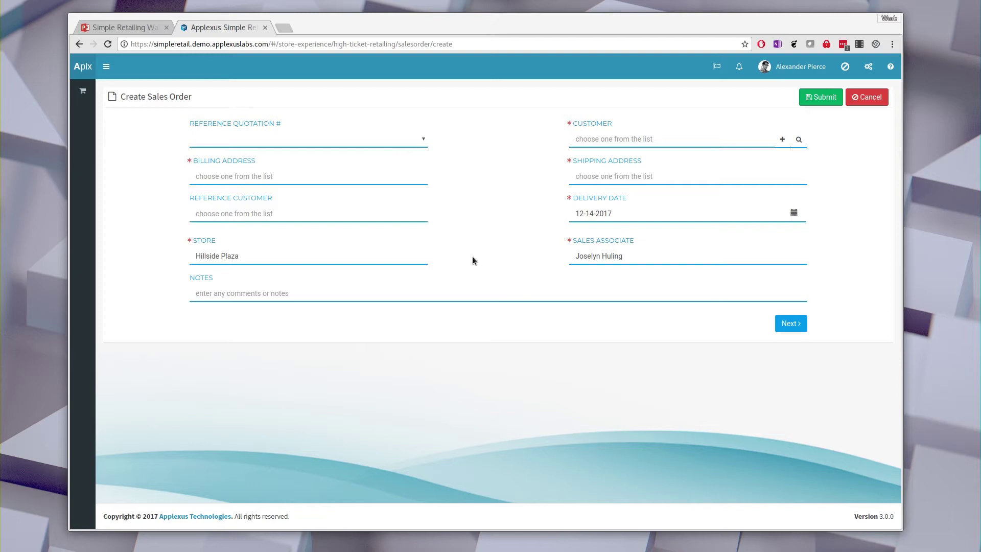
left_click(423, 141)
left_click(301, 169)
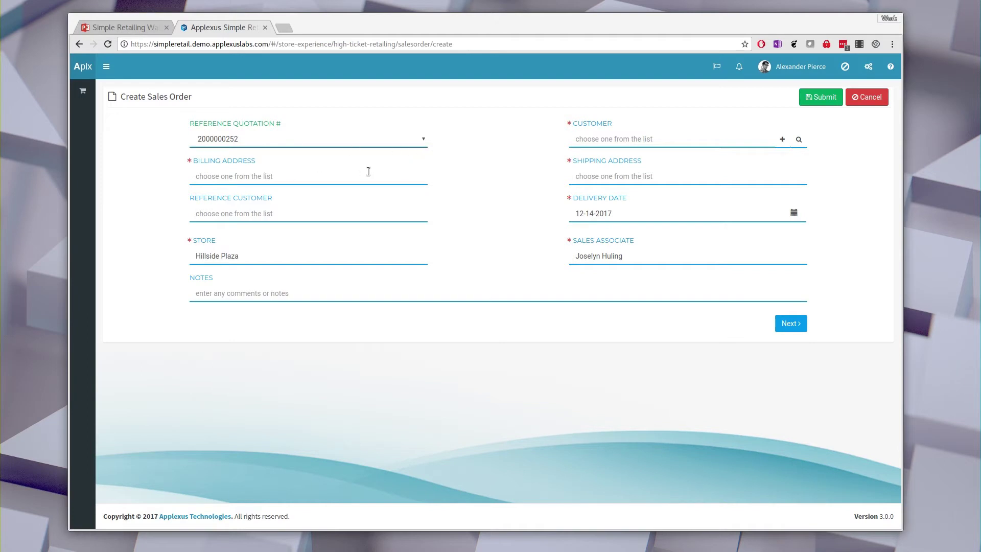
left_click(872, 99)
left_click(584, 152)
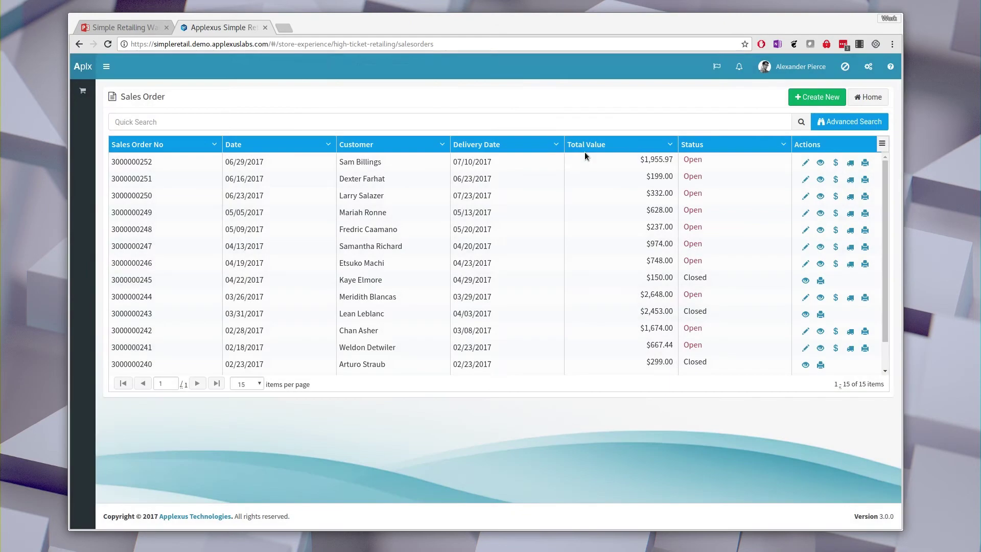
- Create a cash invoice for the first sales order with a paid amount of 3000, and view its printable version
left_click(820, 164)
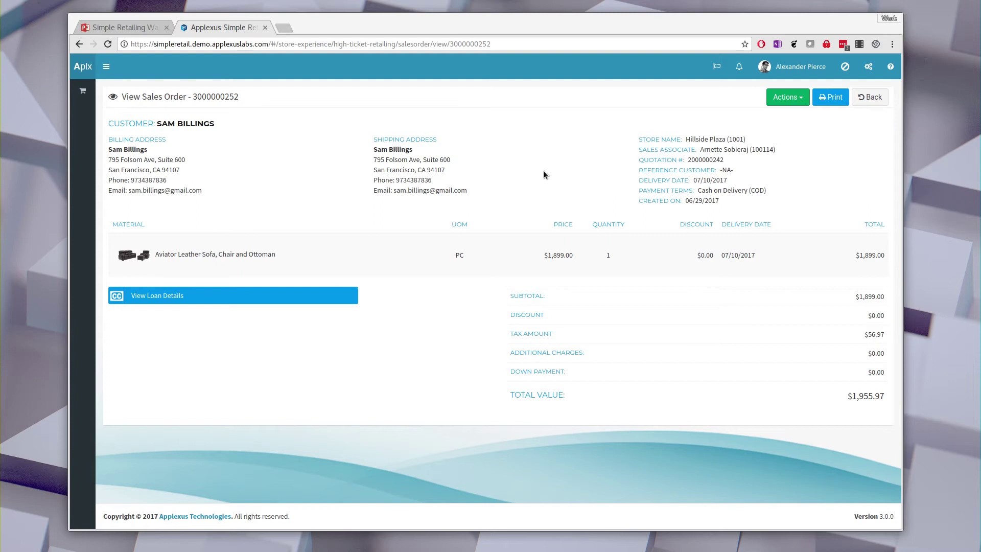
left_click(788, 97)
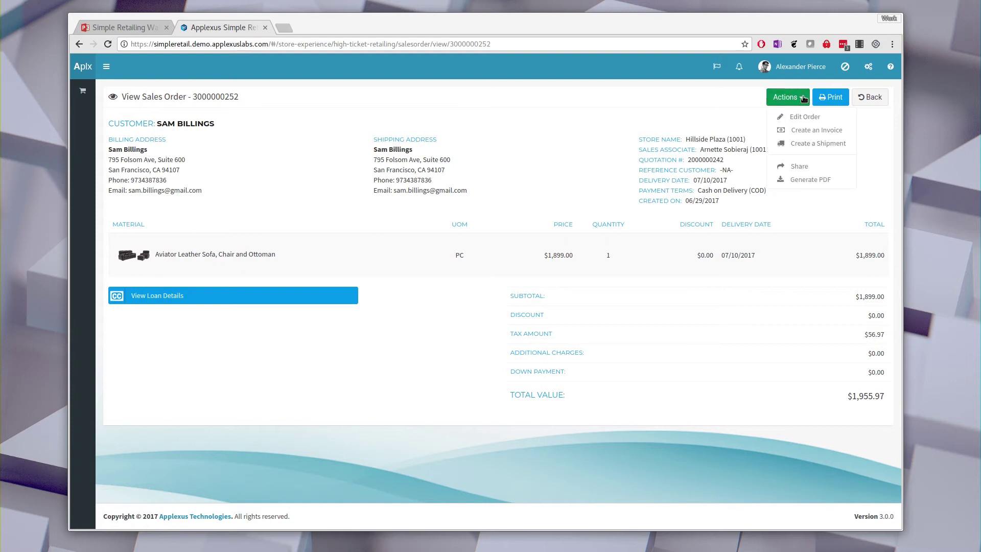
left_click(811, 131)
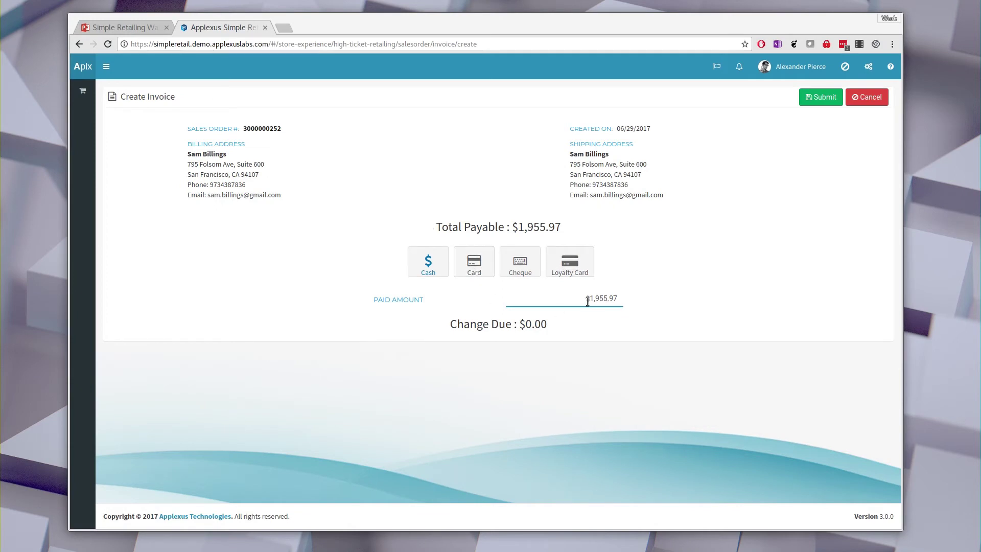
left_click_drag(585, 301, 617, 300)
type("3000")
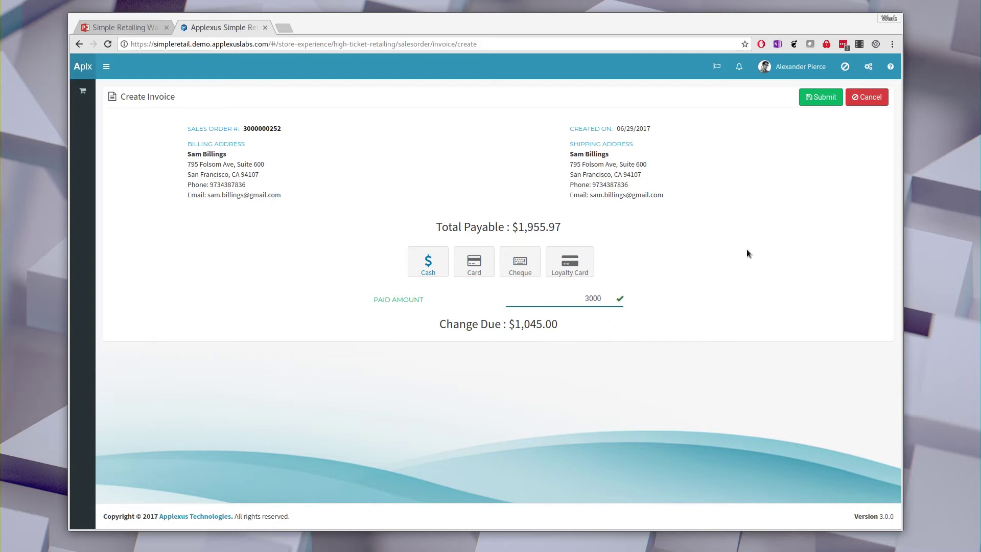
left_click(817, 97)
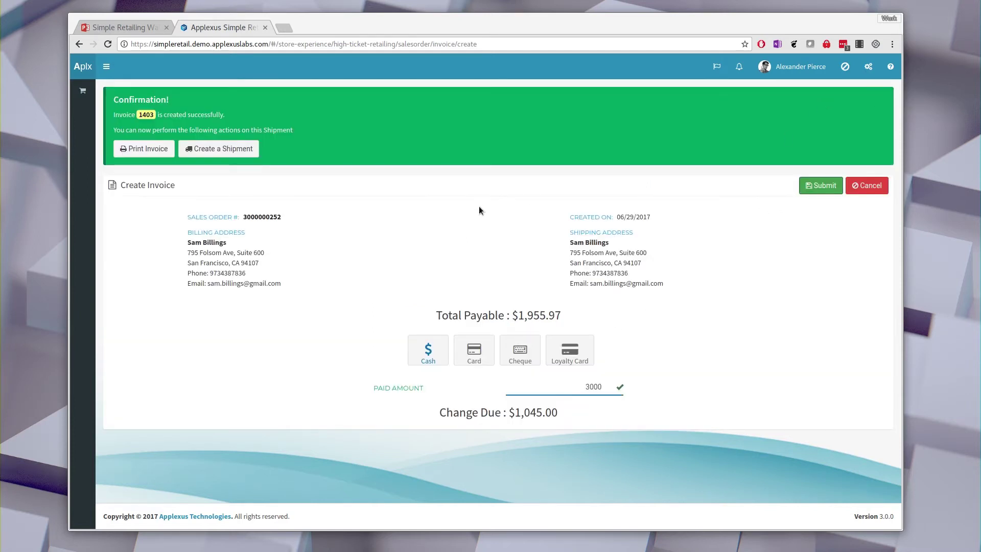
left_click(152, 148)
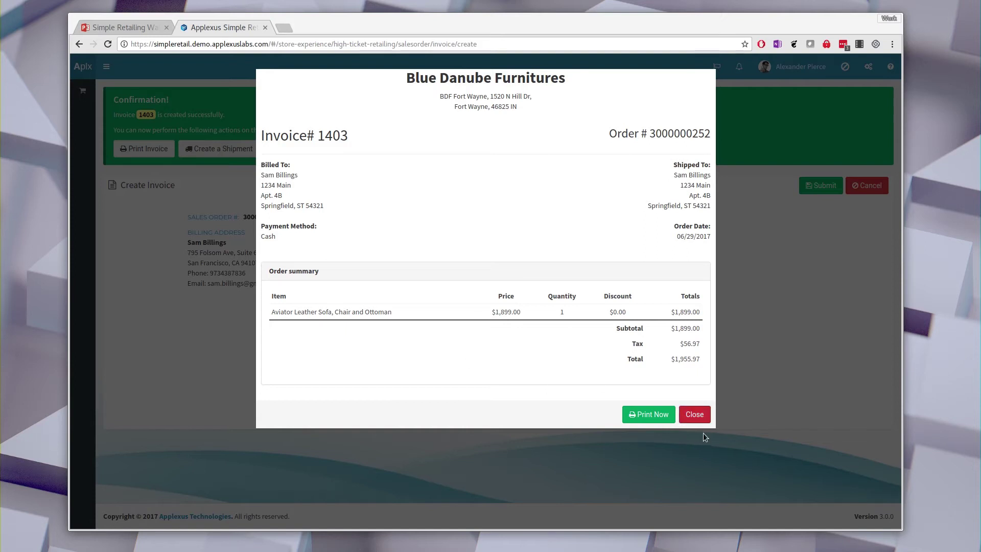
left_click(701, 418)
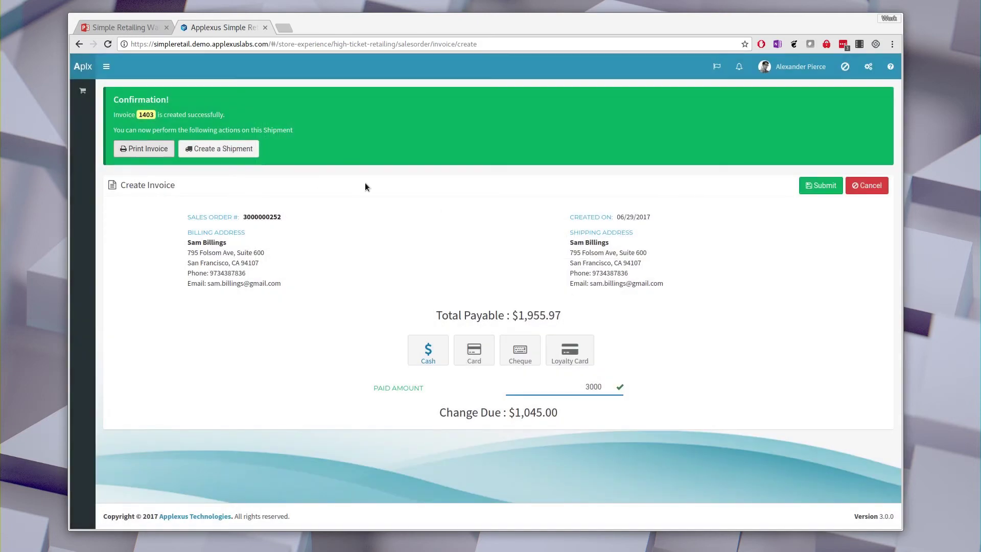
- Create a shipment from the invoice confirmation without filling in its details, and continue to scheduling the delivery
left_click(225, 149)
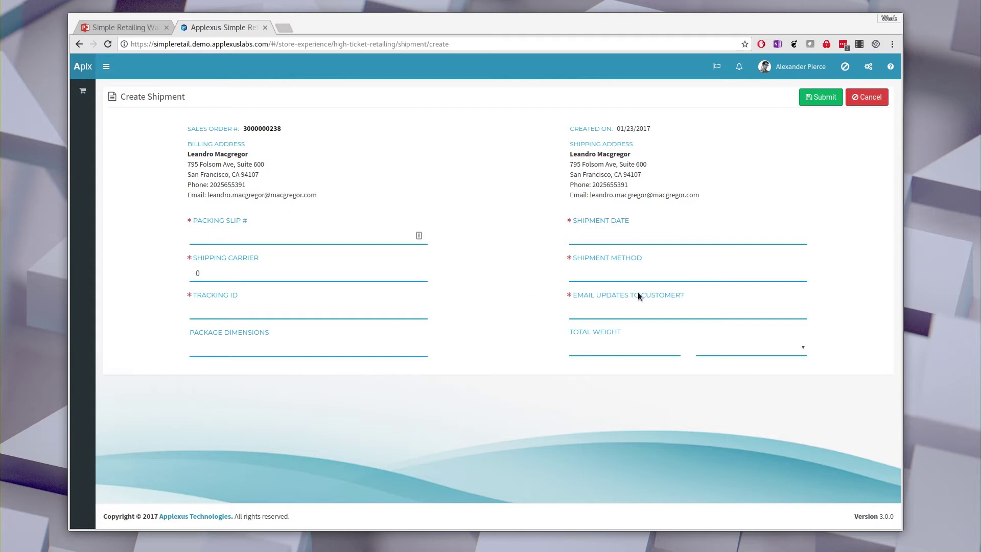
left_click(820, 100)
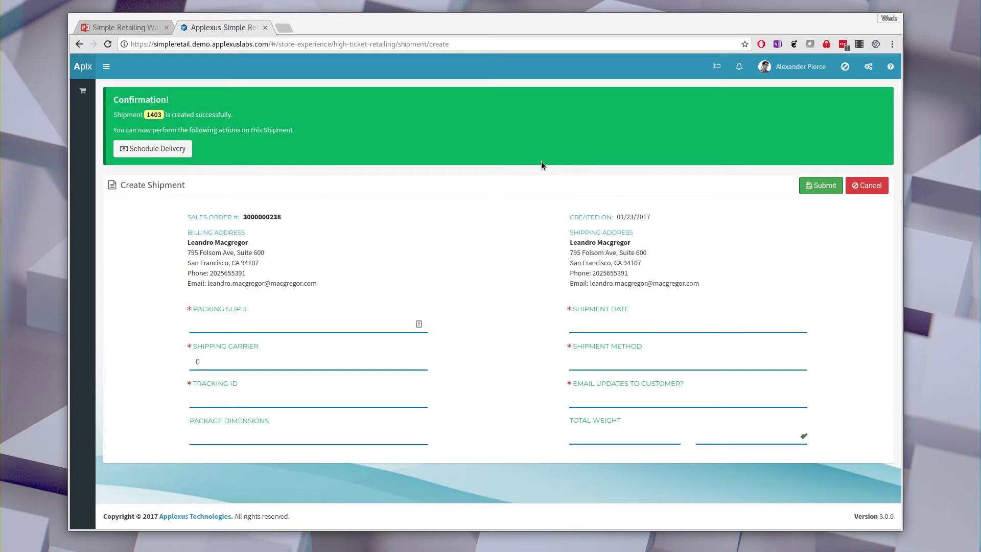
left_click(161, 151)
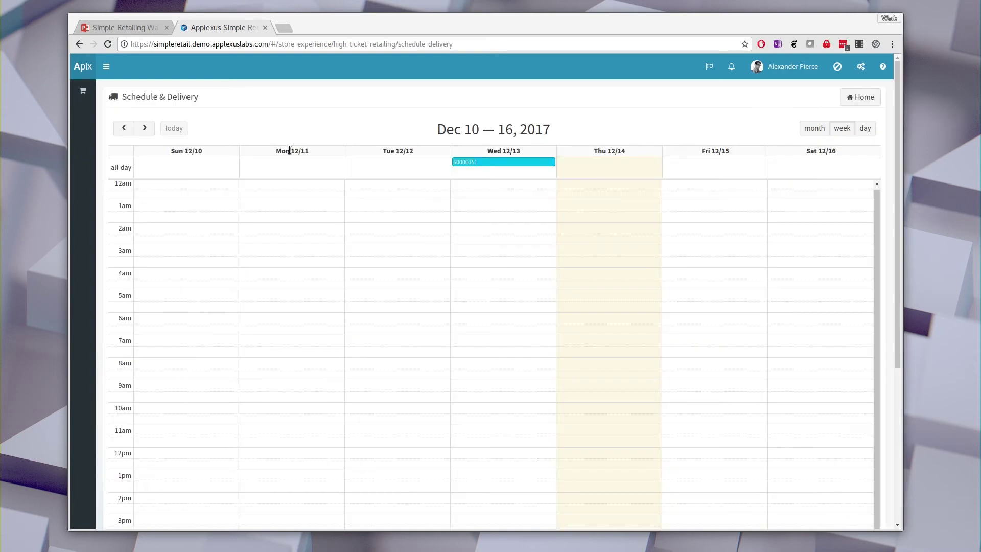
- Reopen Schedule Delivery from the home page and examine the deliveries planned for the week of Dec 10–16, 2017
left_click(863, 98)
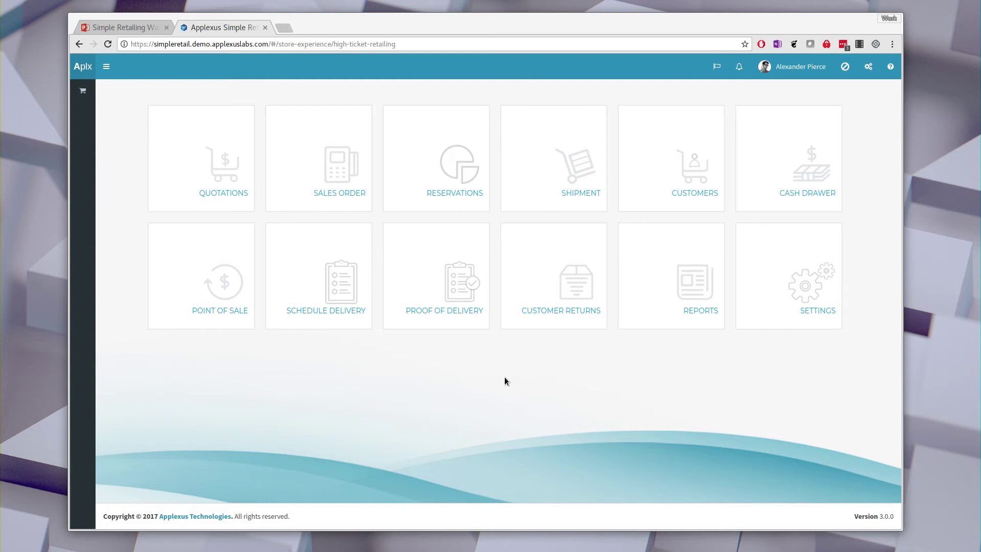
left_click(331, 284)
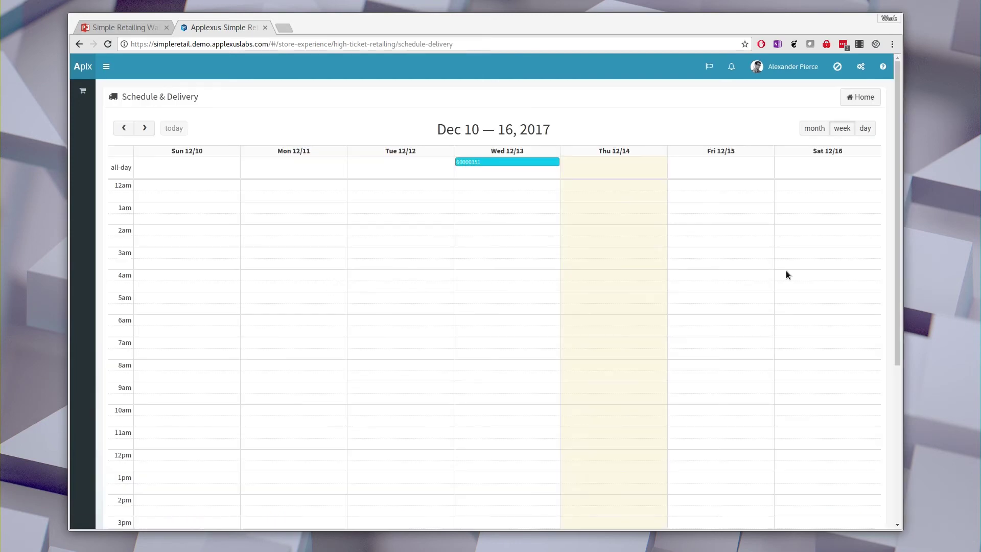
scroll(737, 284, "down", 3)
scroll(735, 289, "down", 1)
scroll(761, 304, "up", 3)
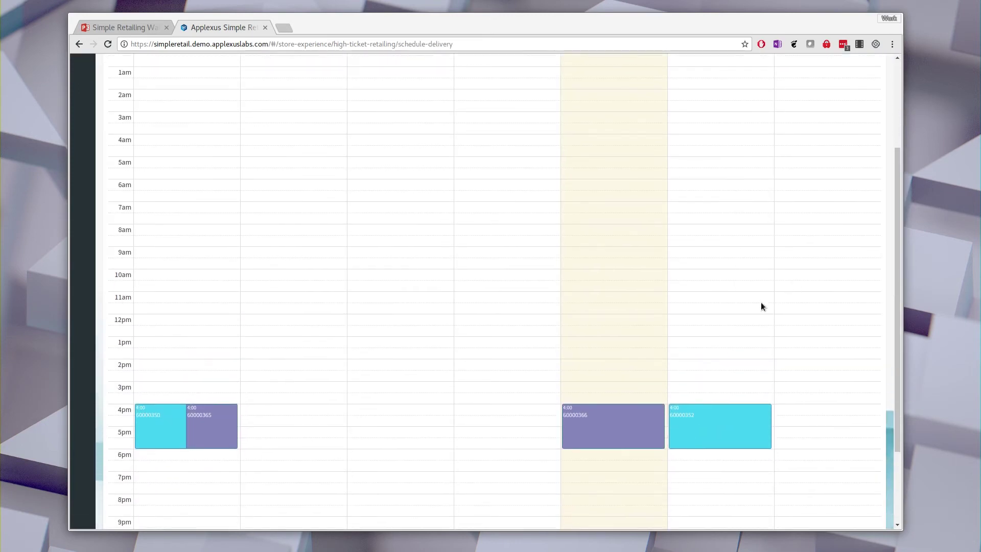
scroll(760, 305, "down", 2)
scroll(817, 286, "down", 2)
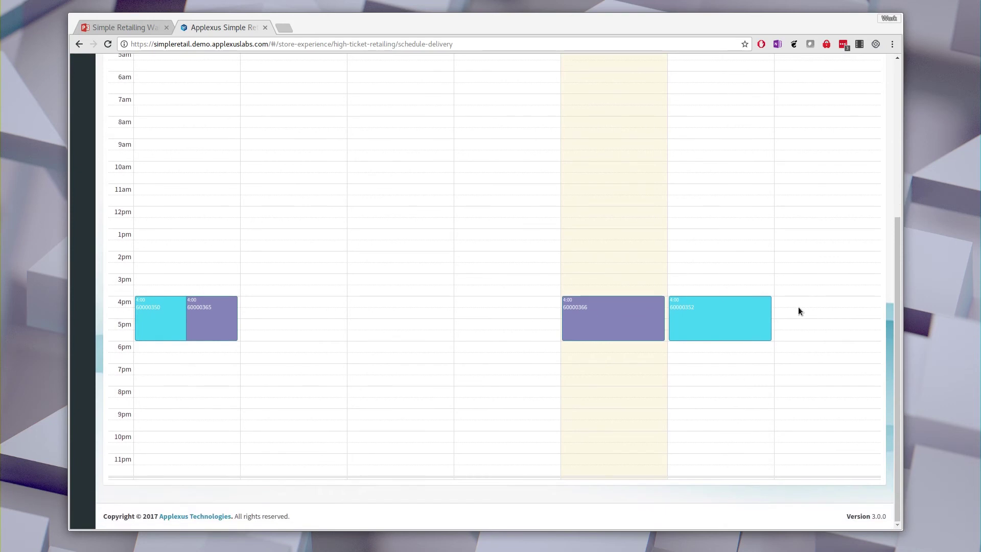
scroll(740, 310, "up", 3)
scroll(658, 305, "down", 3)
- Schedule a delivery for 2017-12-15 at 4:00 PM, entering the sales order number and choosing a delivery worker and truck
right_click(715, 251)
key("Escape")
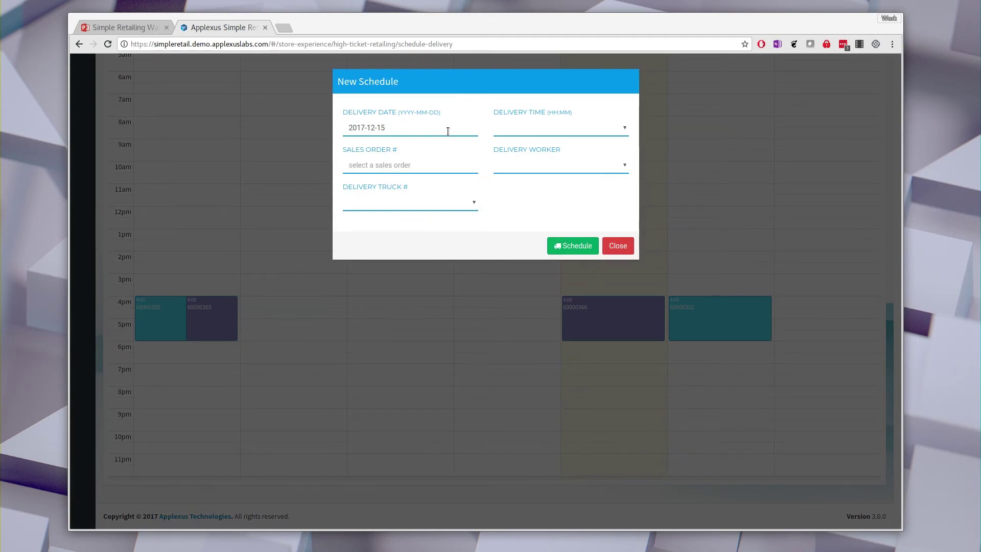
left_click(534, 129)
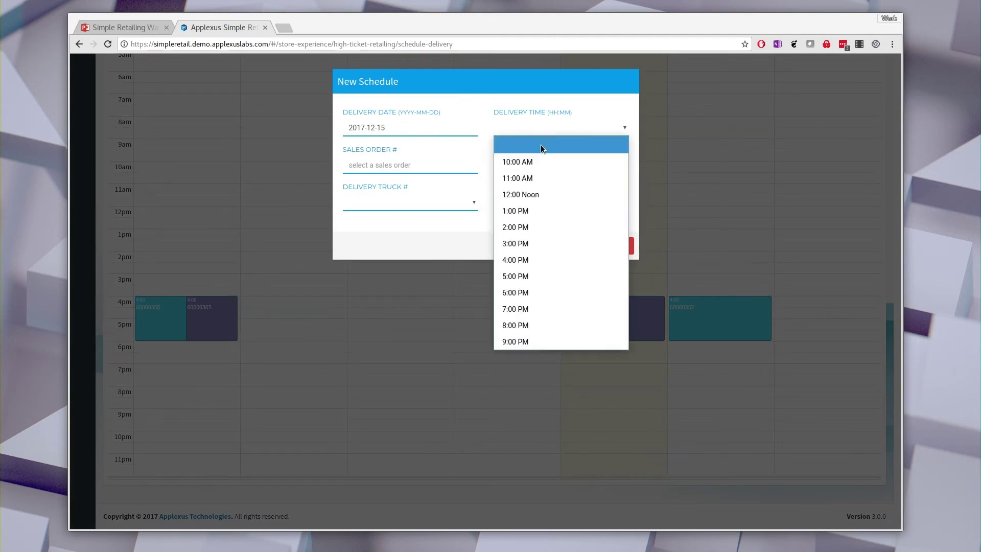
left_click(558, 263)
left_click(392, 170)
type("234234324")
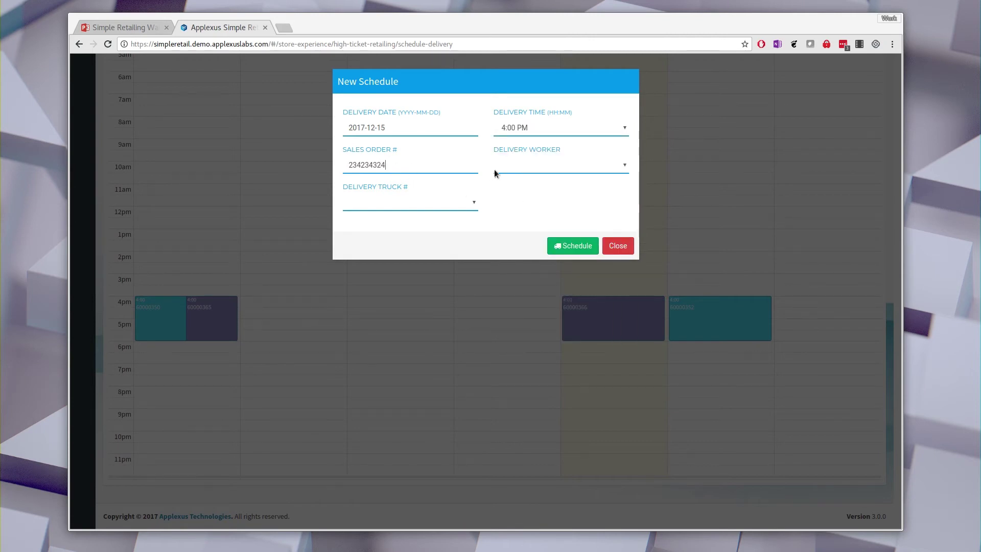
left_click(528, 169)
left_click(544, 195)
left_click(394, 203)
left_click(384, 234)
left_click(570, 246)
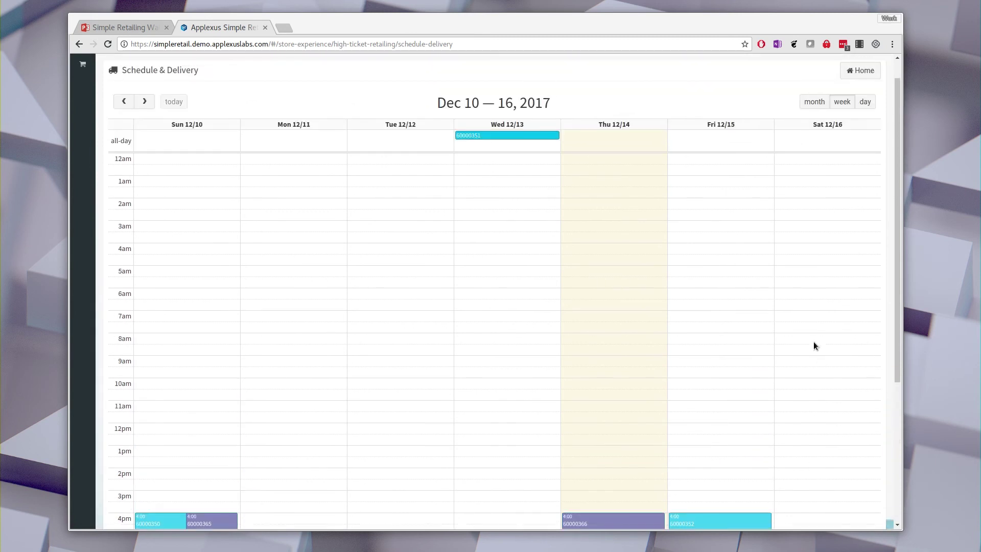
- Examine the week's delivery calendar, including the Thursday and Friday afternoon deliveries
scroll(814, 341, "down", 4)
scroll(795, 360, "up", 2)
scroll(794, 360, "down", 2)
scroll(815, 408, "up", 3)
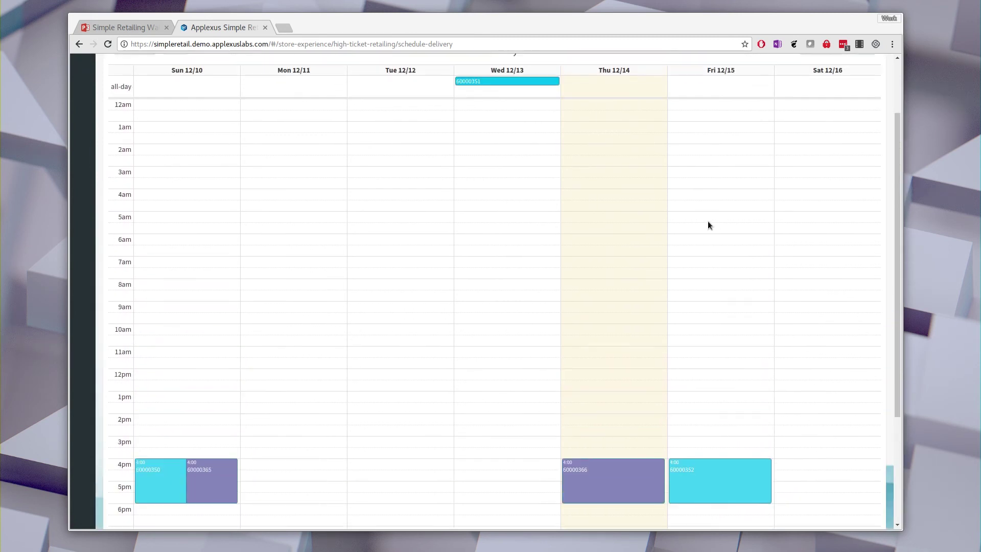
scroll(625, 286, "up", 1)
scroll(626, 288, "down", 1)
left_click_drag(587, 476, 615, 457)
scroll(615, 457, "down", 3)
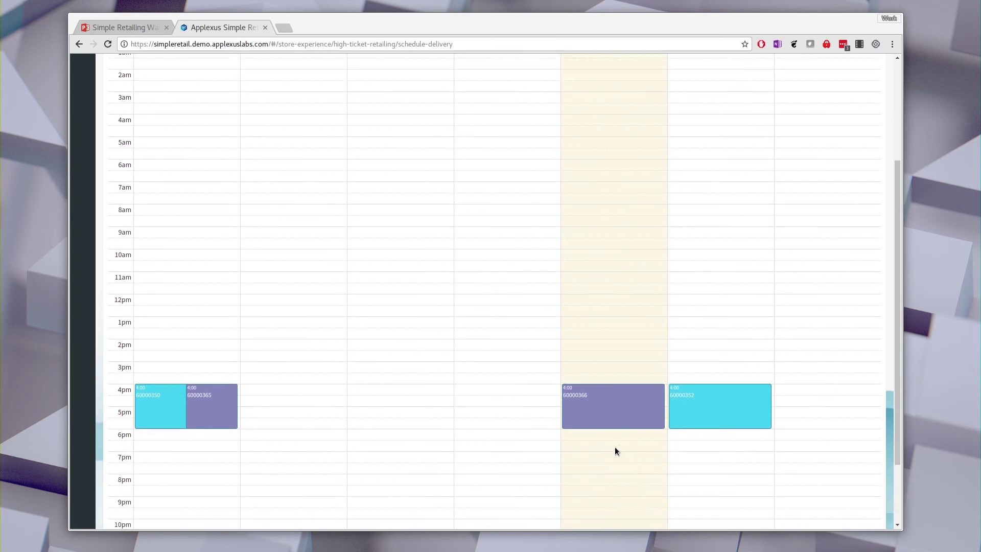
- Leave Schedule Delivery and open the proof of delivery form for the Thursday 12/14 4 PM delivery
mouse_move(712, 407)
left_mouse_down()
mouse_move(712, 364)
mouse_move(707, 443)
mouse_move(714, 313)
mouse_move(705, 256)
mouse_move(710, 397)
left_mouse_up()
scroll(691, 311, "up", 3)
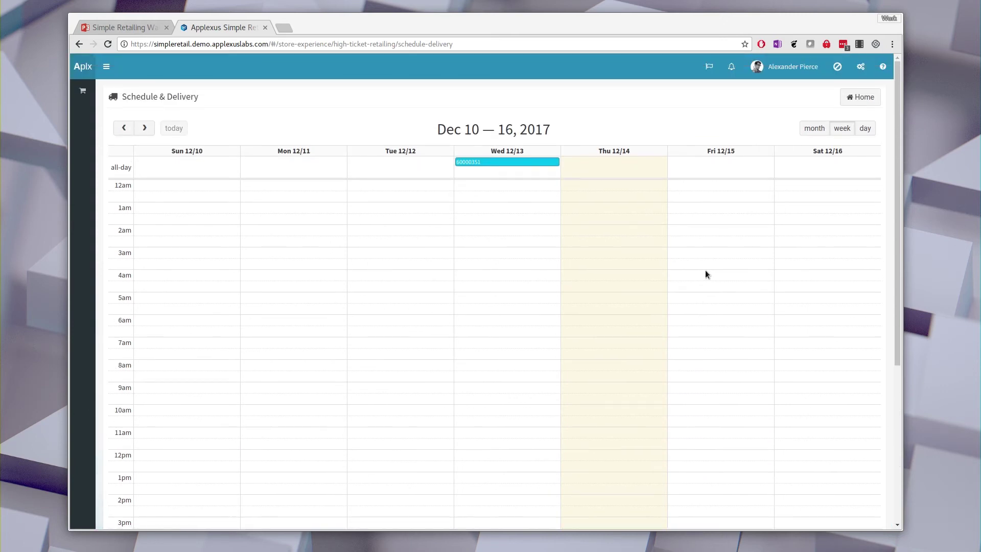
left_click(861, 98)
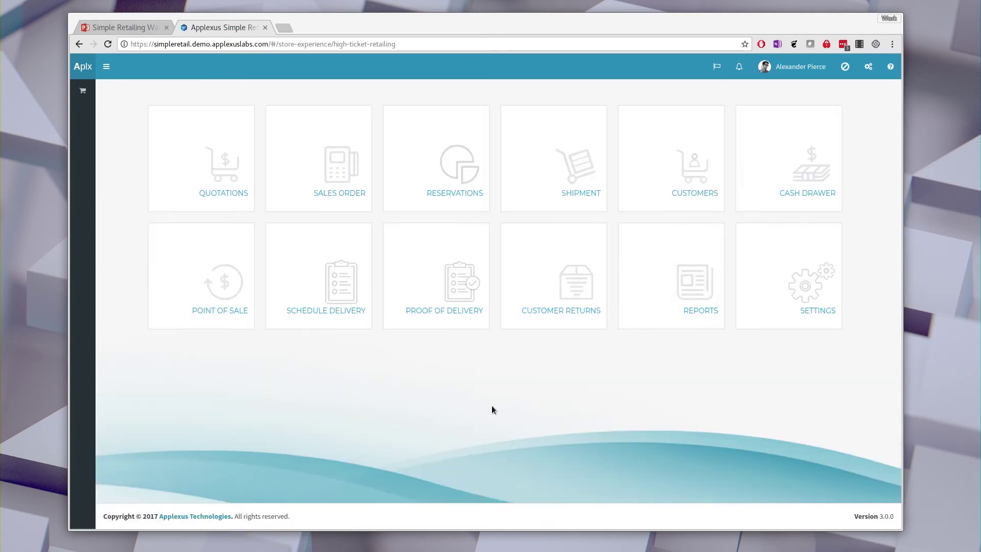
left_click(437, 283)
scroll(537, 332, "down", 3)
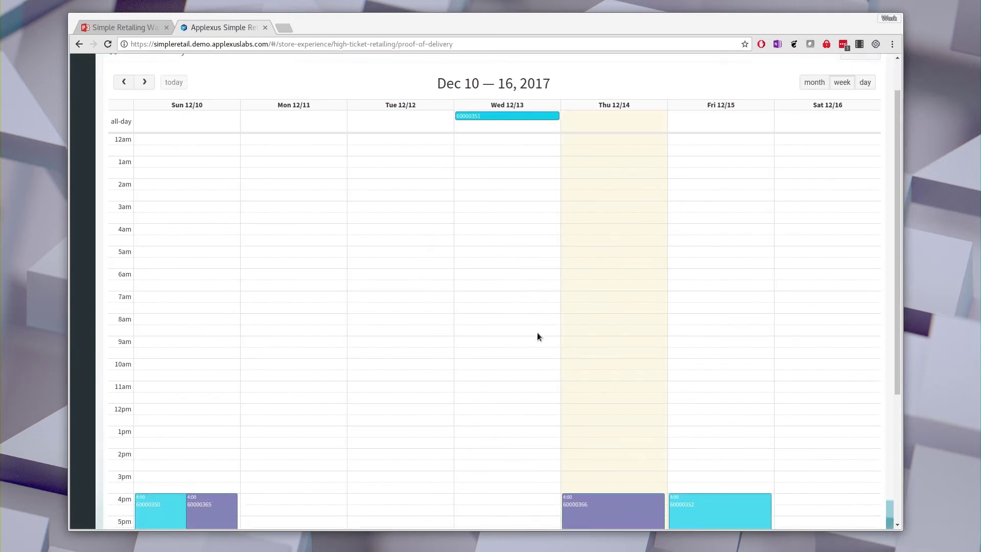
scroll(538, 337, "down", 2)
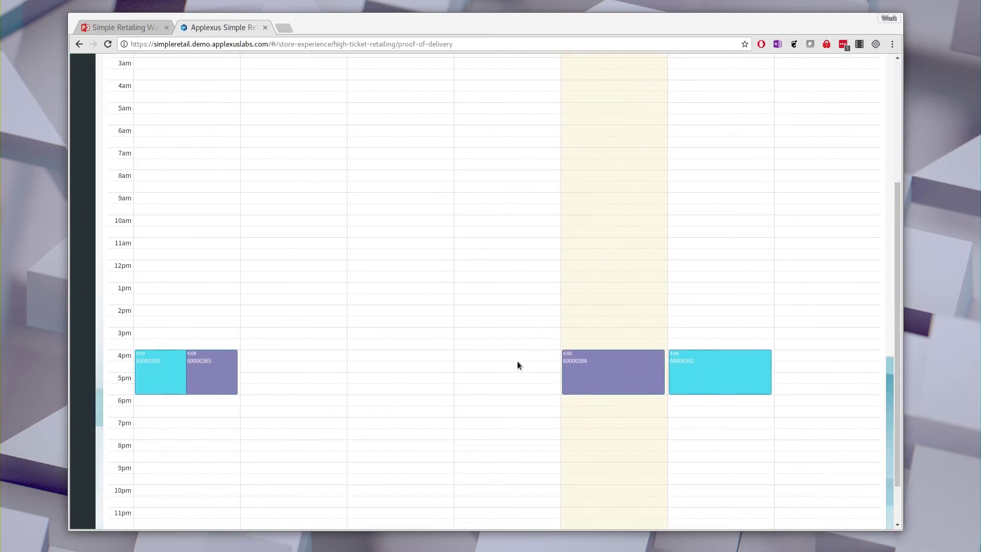
left_click(616, 379)
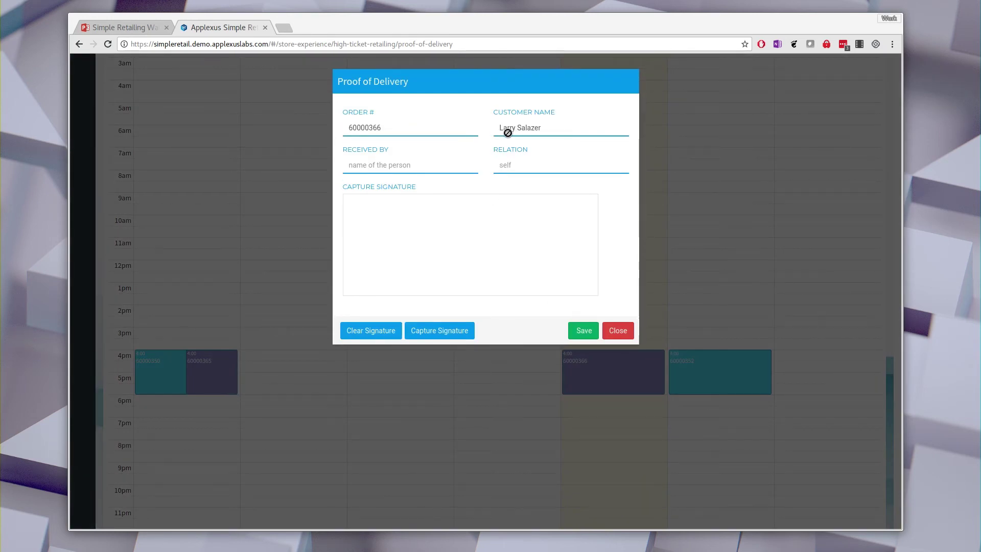
- Complete the proof of delivery with the recipient's first name, relation "self" and a hand-drawn captured signature, and save it
left_click(408, 167)
type("Larry")
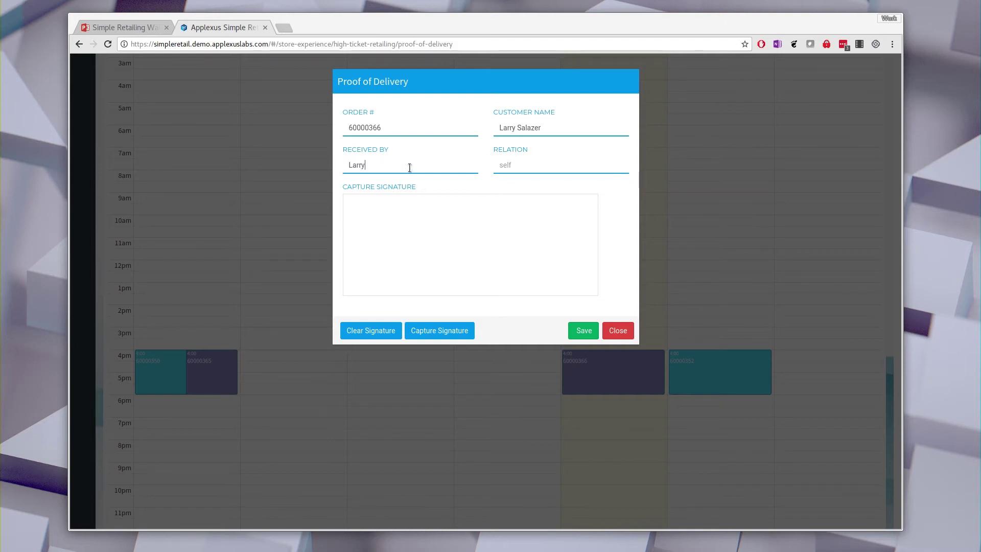
key("Tab")
type("self")
left_click_drag(563, 249, 514, 247)
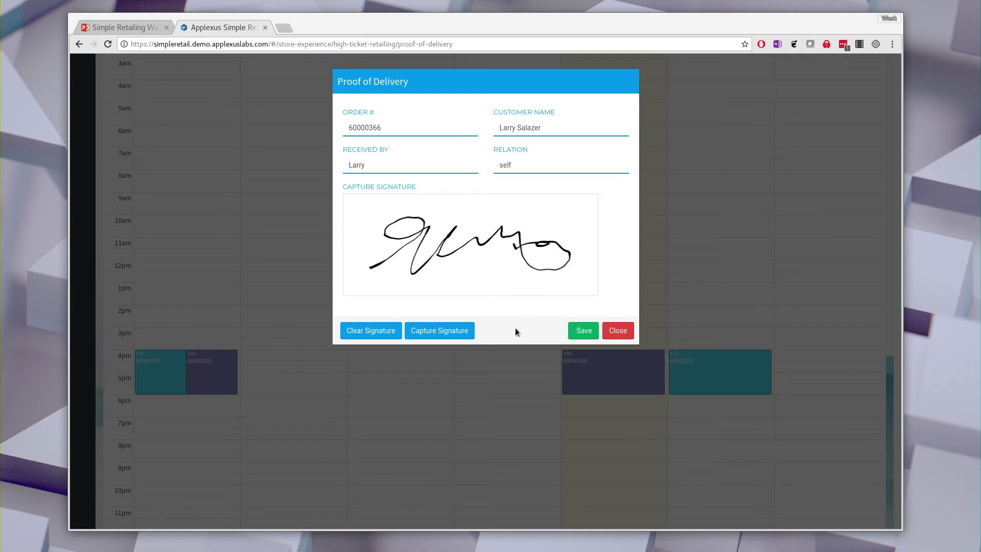
left_click(440, 331)
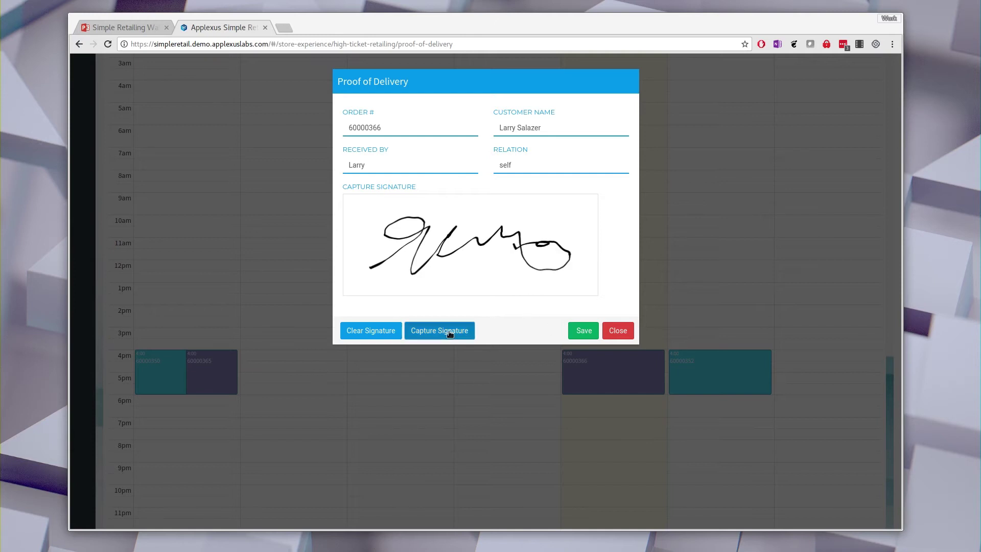
left_click(585, 331)
- Start a new customer return from Customer Returns and load the invoice's items without entering an invoice number
scroll(692, 331, "up", 3)
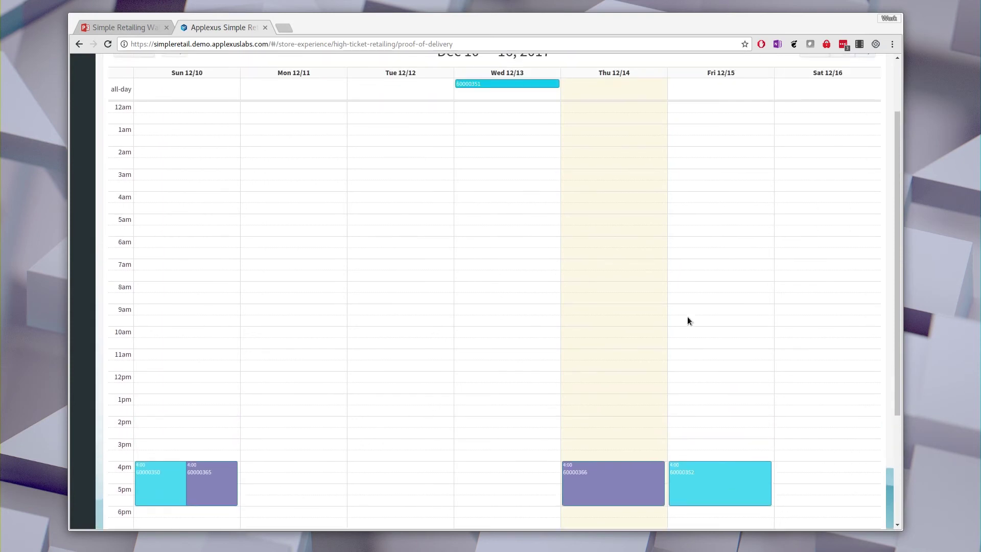
scroll(688, 321, "up", 3)
left_click(860, 97)
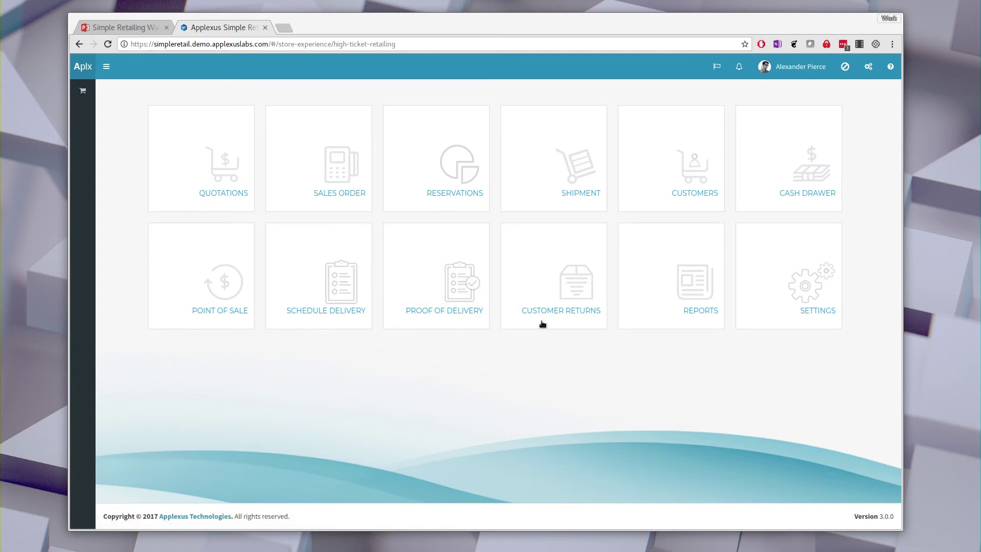
left_click(560, 277)
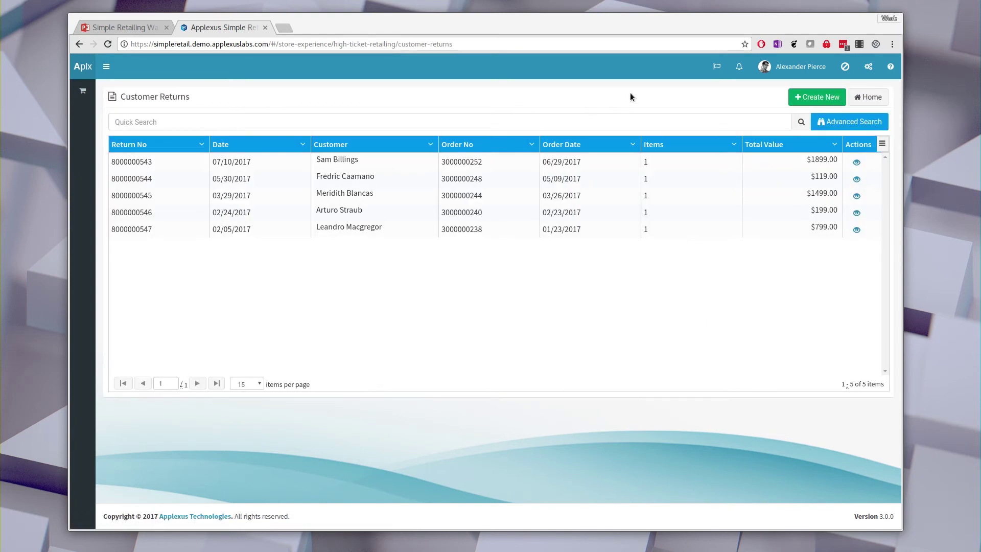
left_click(812, 97)
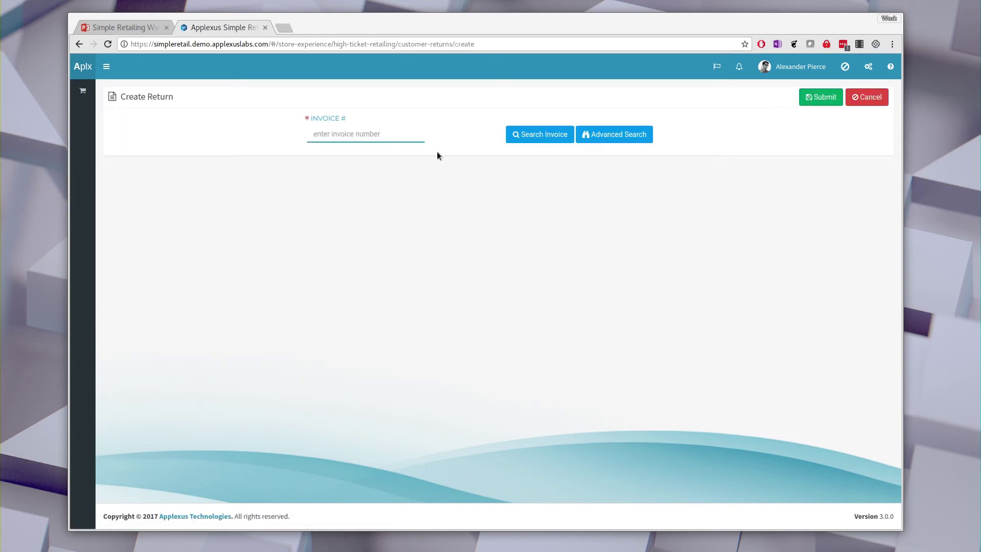
left_click(396, 133)
left_click(621, 140)
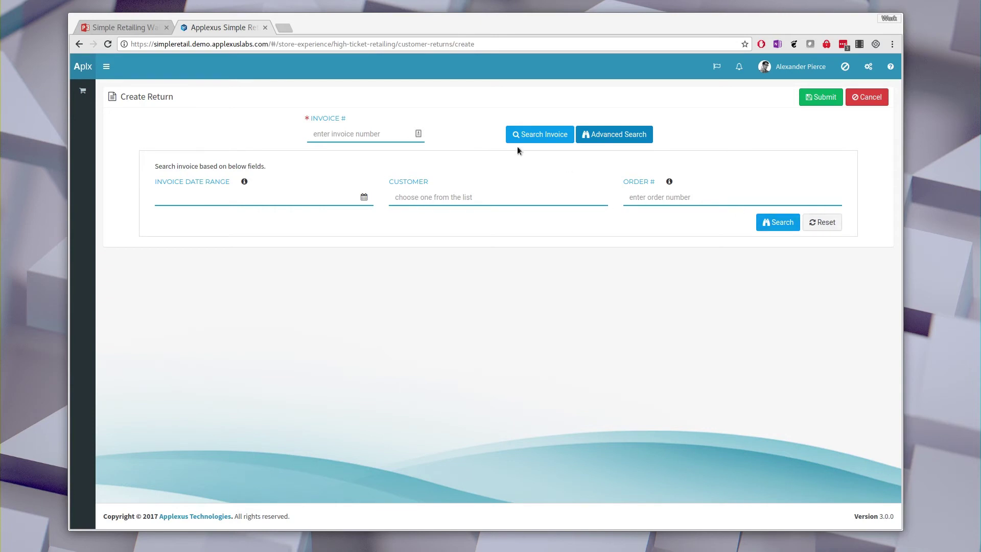
left_click(551, 135)
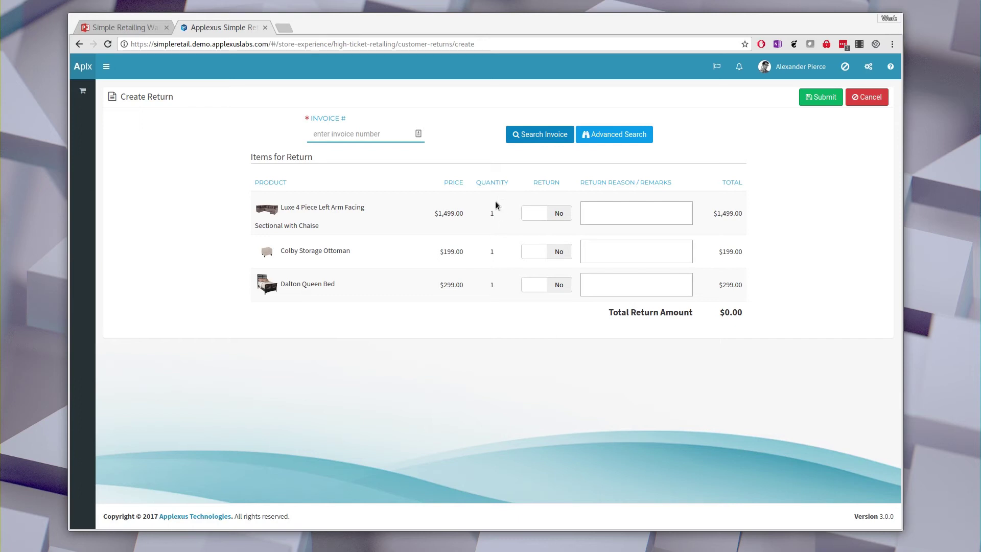
- Submit the return of the Luxe 4 Piece Left Arm Facing Sectional with Chaise with reason "did not like it", and go back home
right_click(550, 208)
left_click(537, 220)
left_click(606, 212)
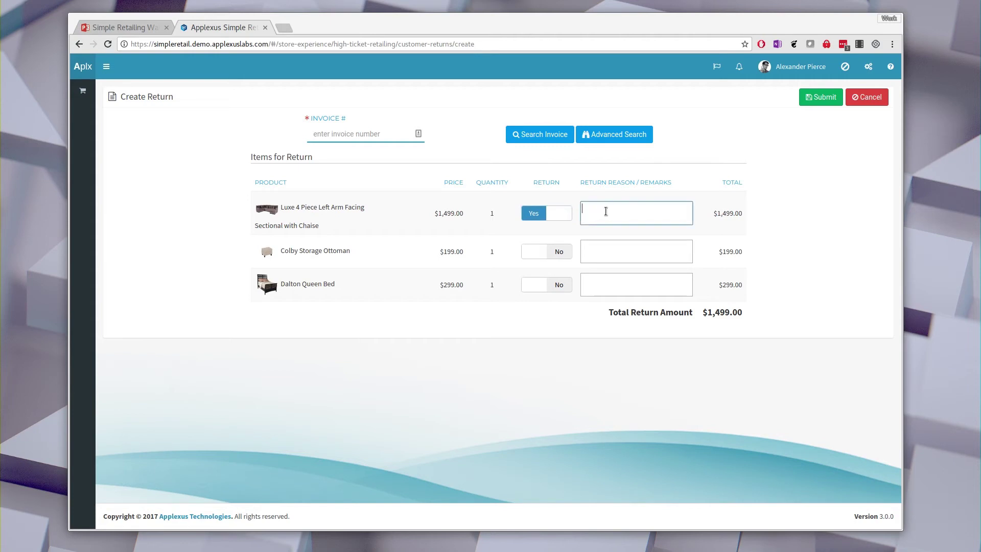
type("did not like it")
left_click(820, 98)
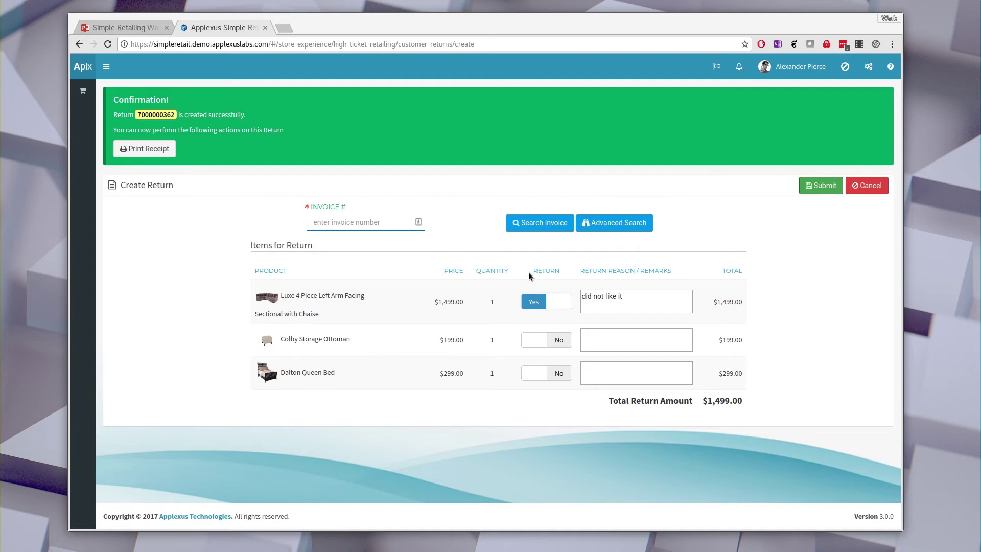
left_click(871, 185)
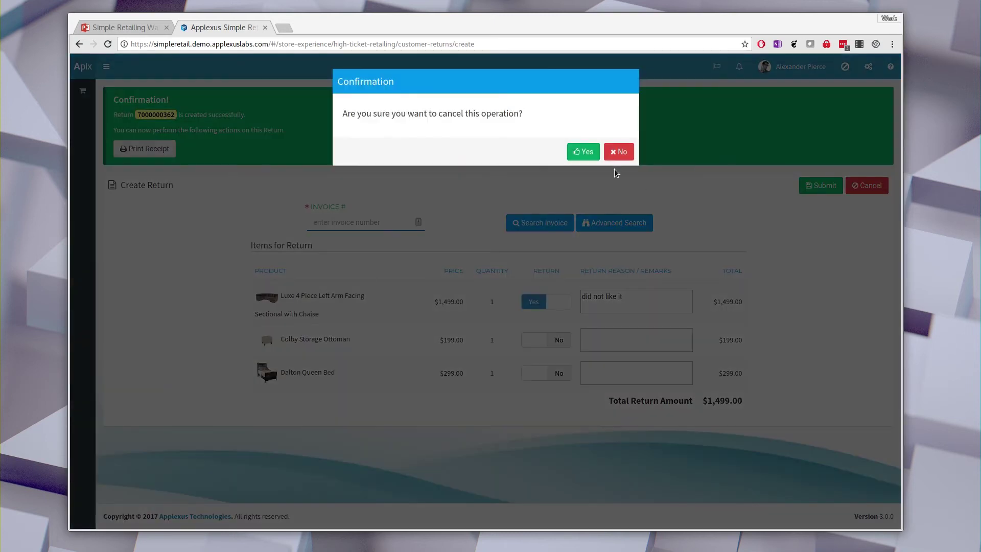
left_click(591, 155)
left_click(868, 98)
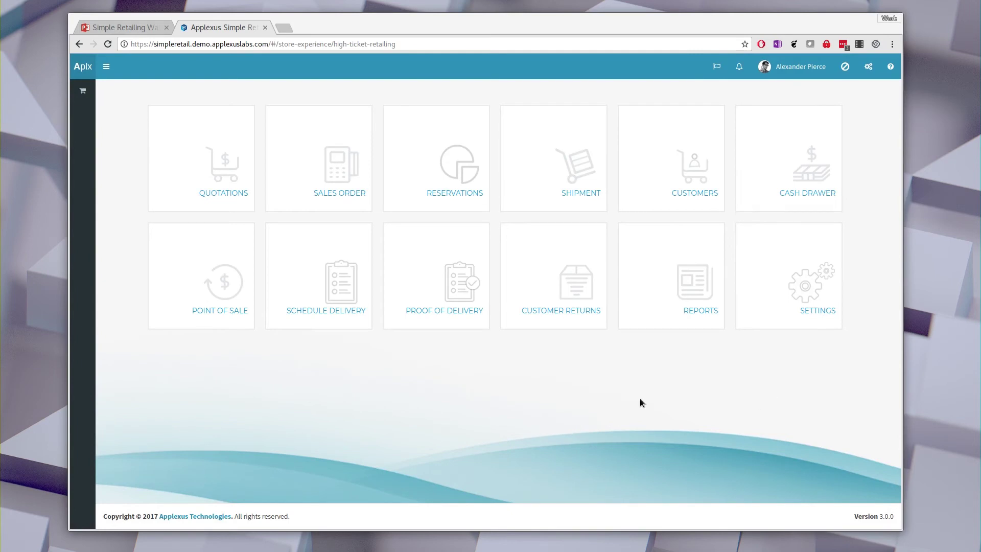
- Open Reports and generate the Cash Drawer Report and the Sales Report without setting any filters
left_click(686, 284)
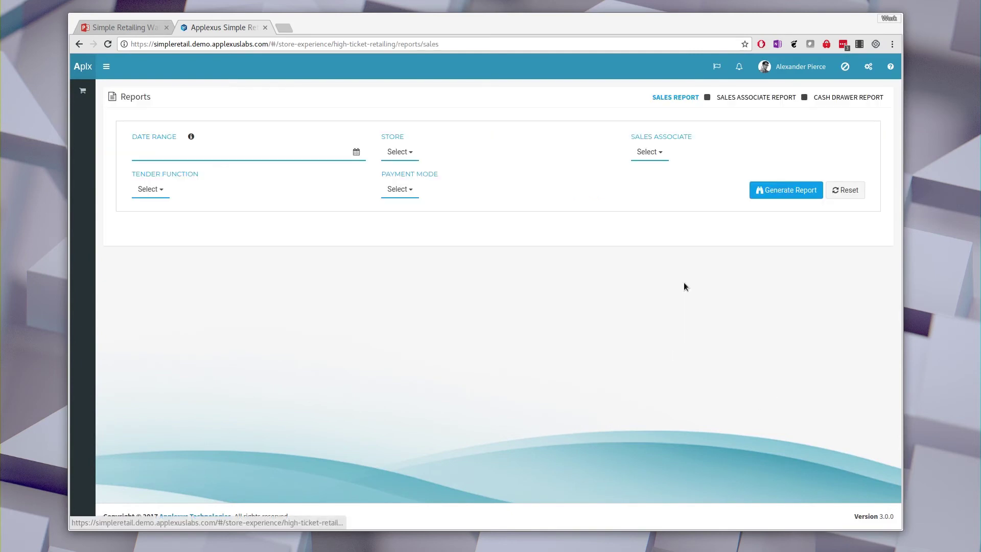
left_click(728, 98)
left_click(834, 98)
left_click(773, 186)
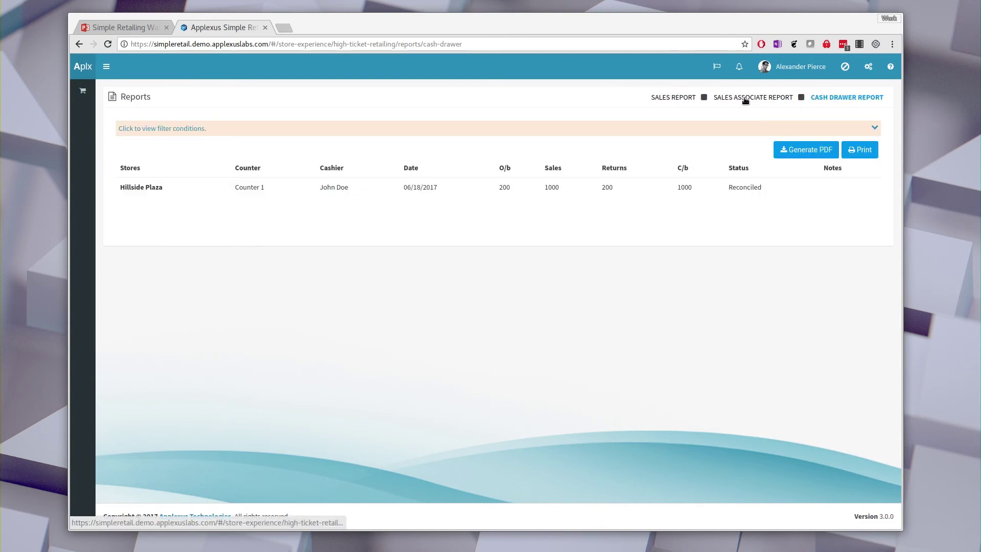
left_click(745, 101)
left_click(663, 99)
left_click(772, 192)
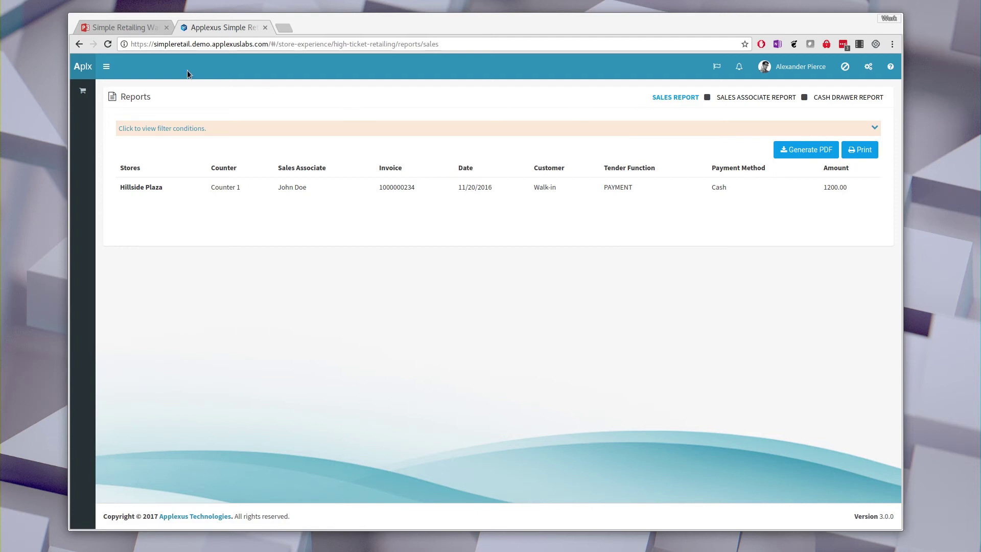
- View the Sales Associate Report form and return to the Simple Retailing home page through Retail Store Experience
left_click(109, 72)
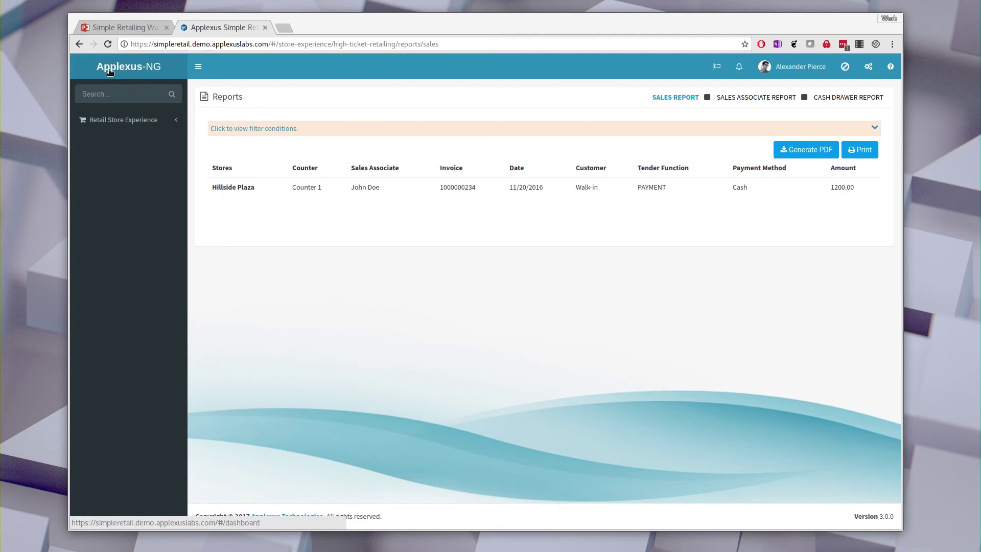
left_click(185, 74)
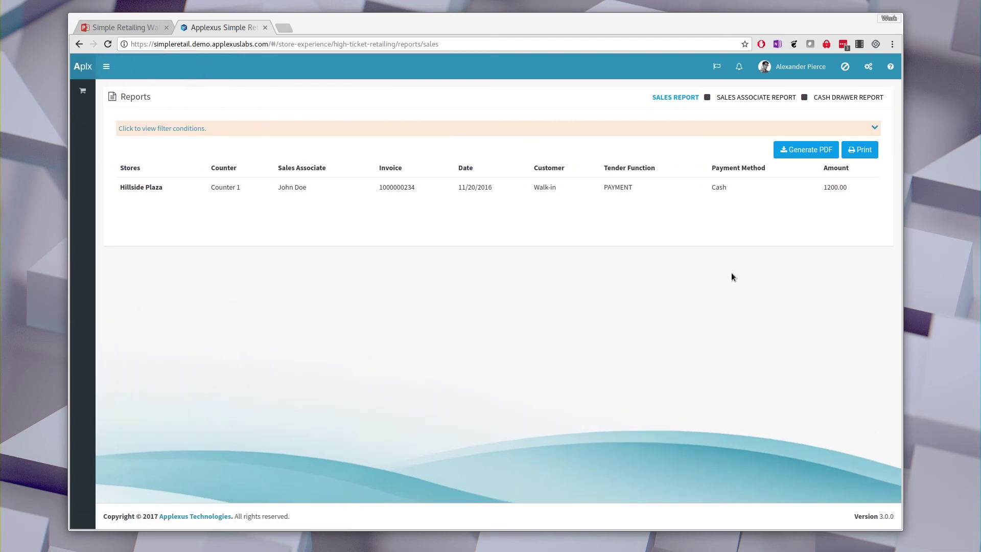
left_click(769, 99)
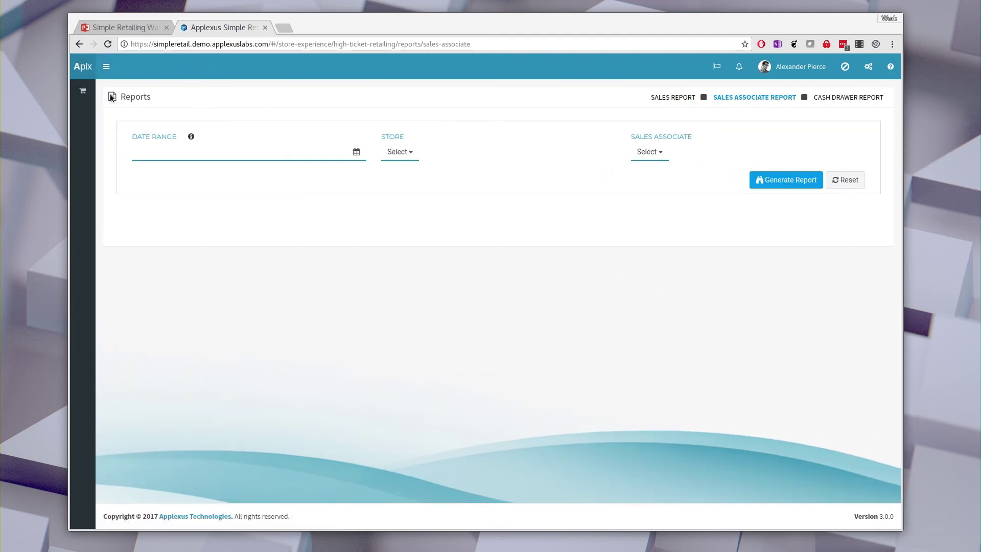
left_click(113, 74)
left_click(132, 122)
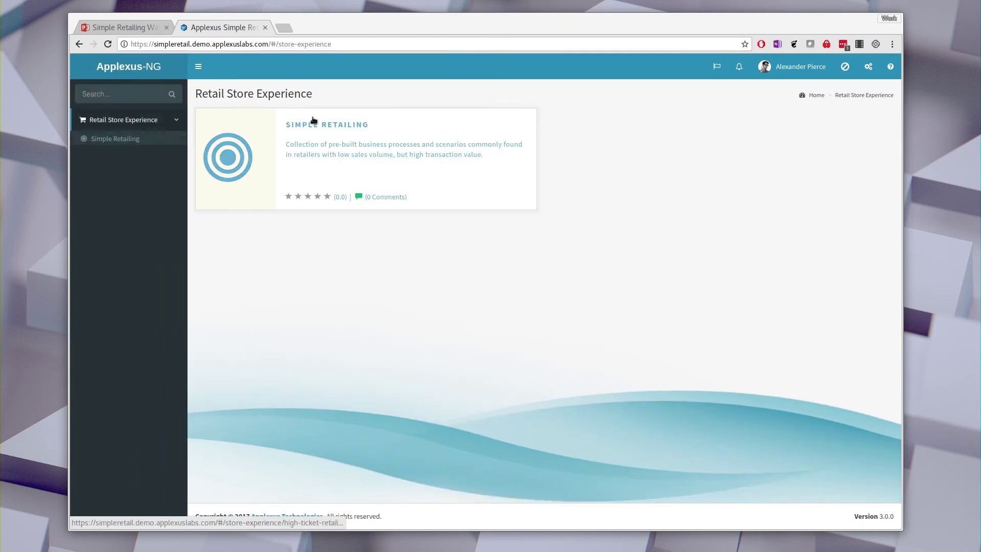
left_click(347, 137)
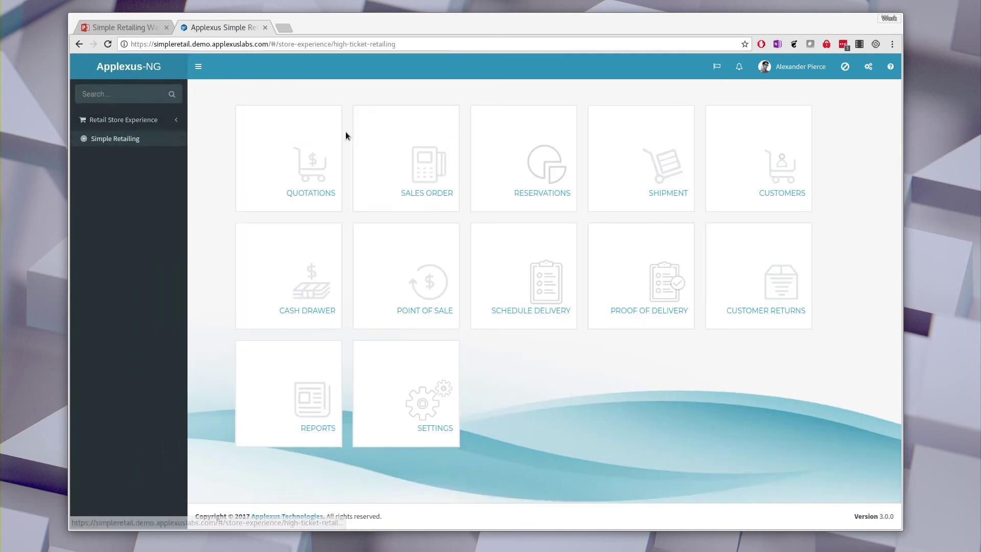
- Visit the Central Dashboard and reopen Simple Retailing from Retail Store Experience
left_click(171, 72)
left_click(198, 66)
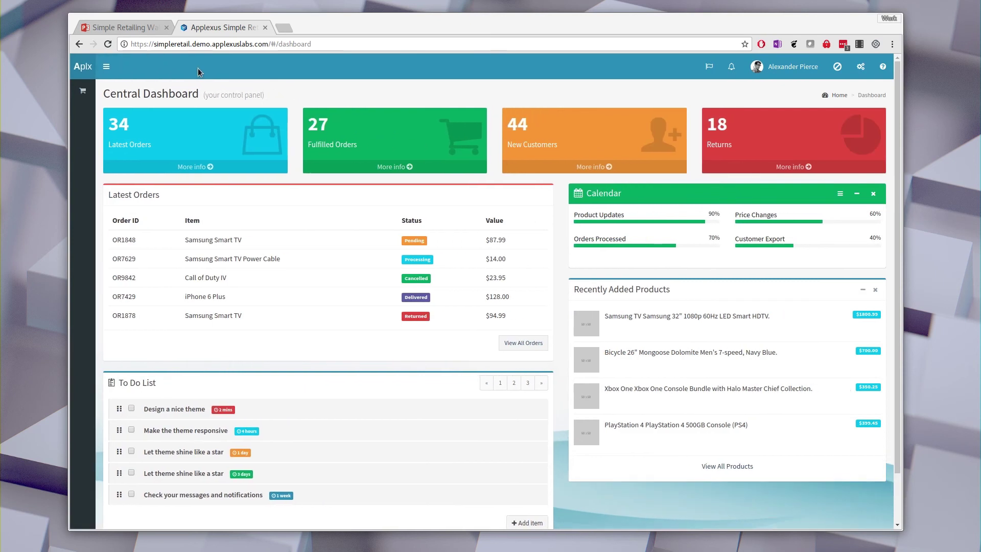
left_click(117, 91)
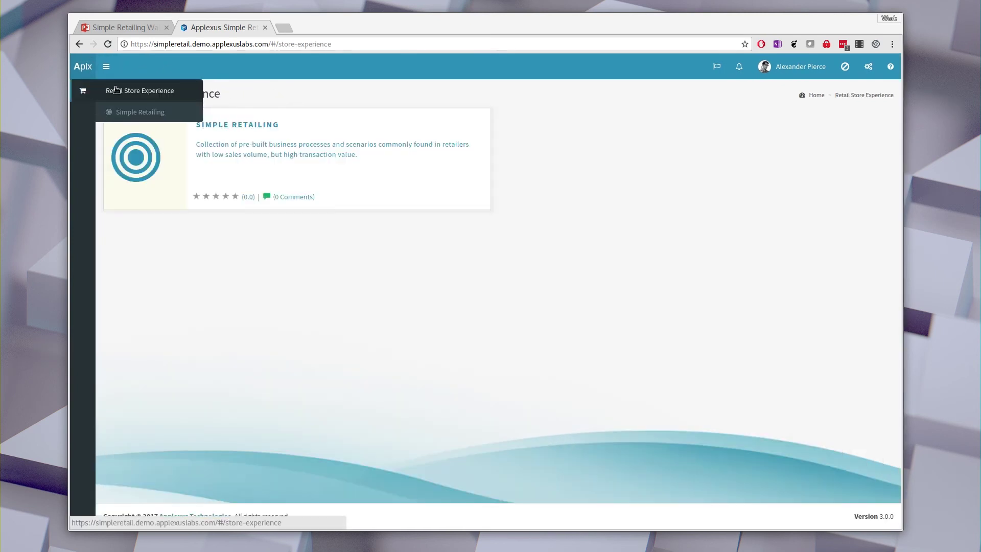
left_click(233, 132)
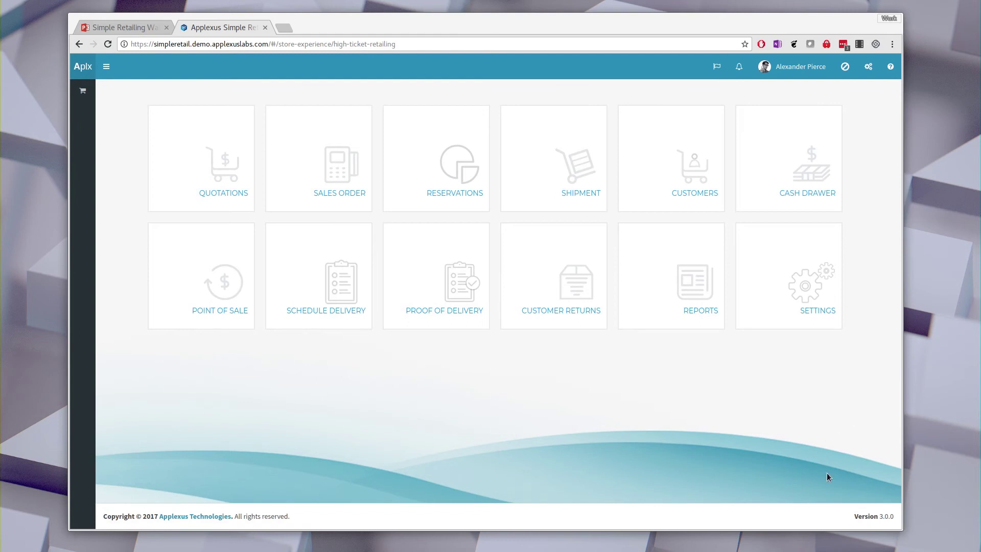
- Examine the Auto Complete, General and Grid settings, and leave Settings without submitting changes
left_click(817, 286)
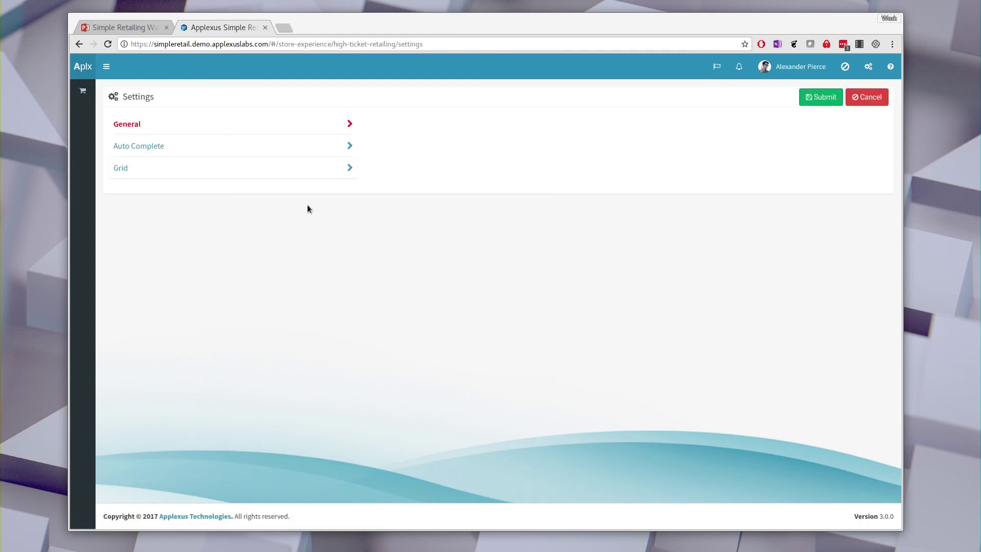
left_click(162, 147)
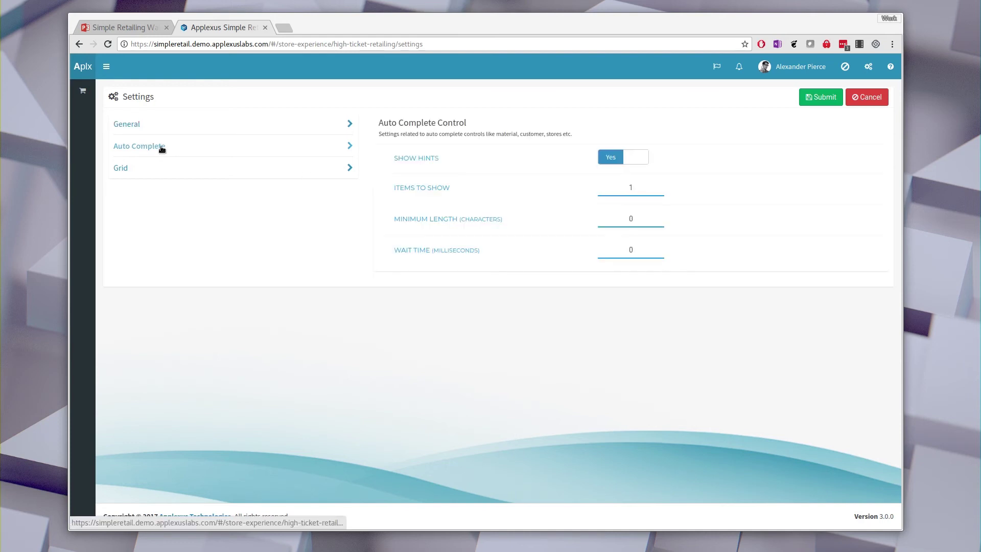
left_click(137, 127)
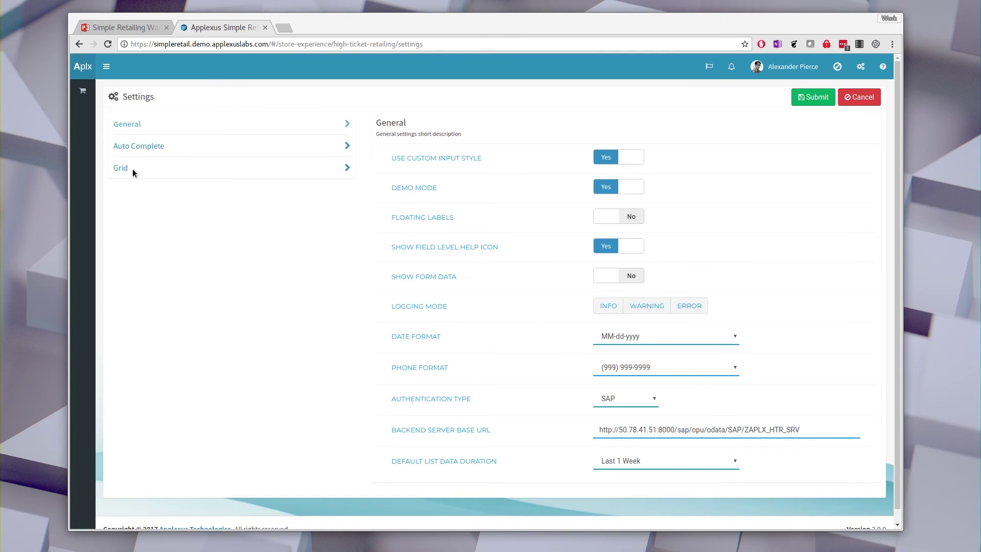
left_click(127, 169)
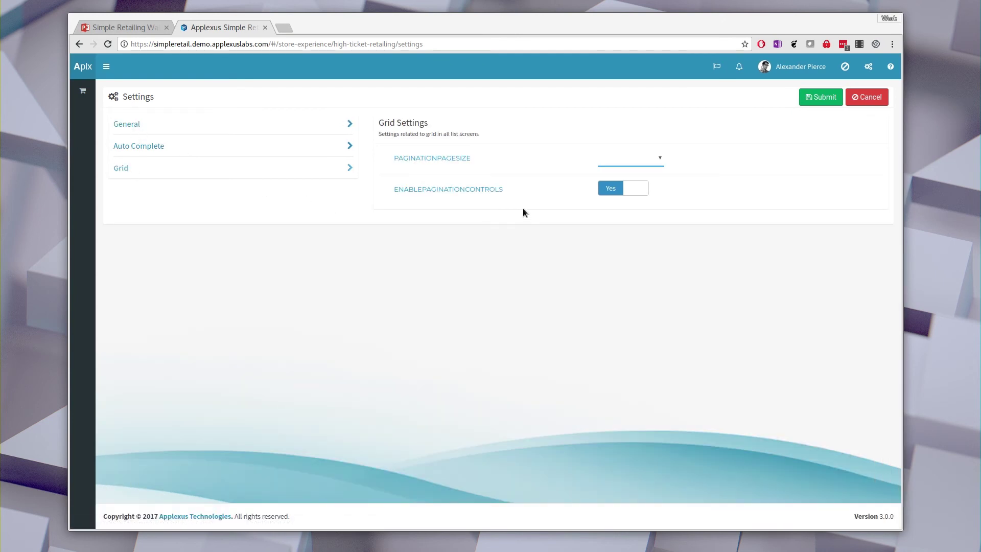
left_click(876, 98)
left_click(577, 153)
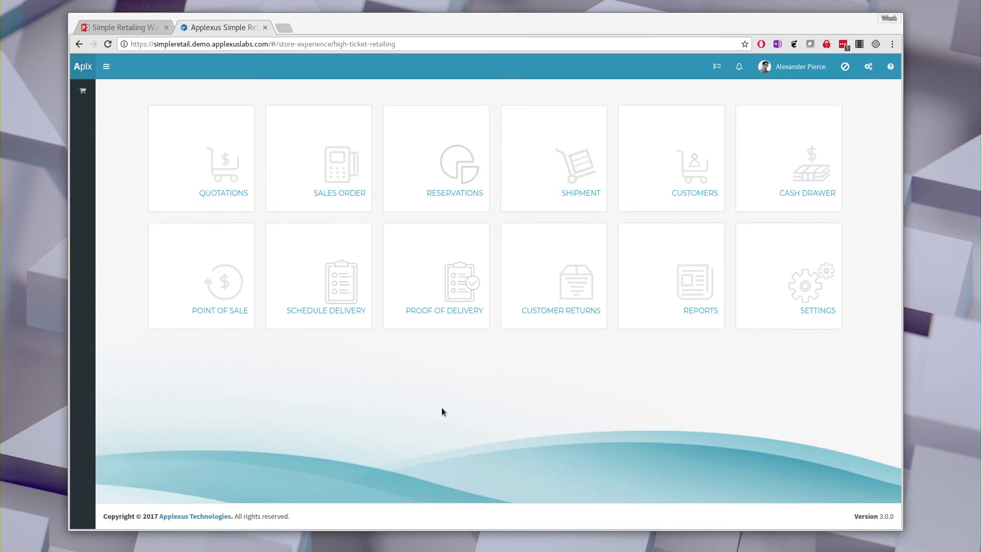
- Open Reservations and allocate the Plank Cocktail Table Set and the Colby Storage Ottoman in the first Nov 25, 2017 order
left_click(449, 182)
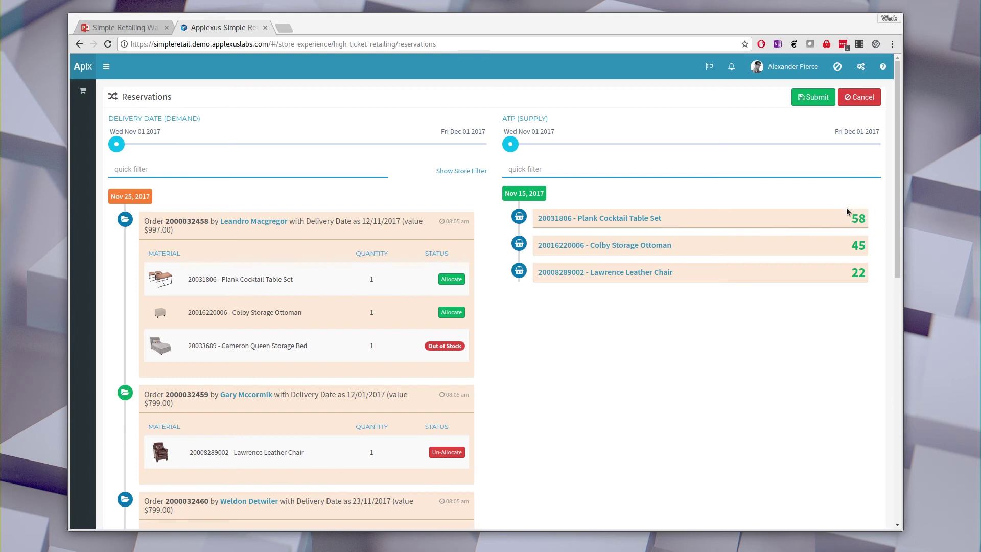
left_click(448, 278)
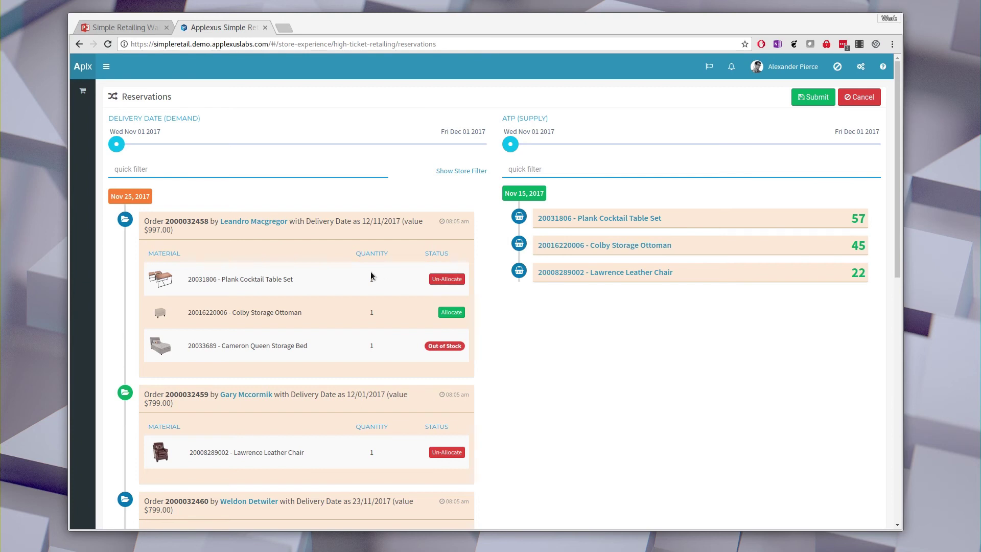
left_click(451, 313)
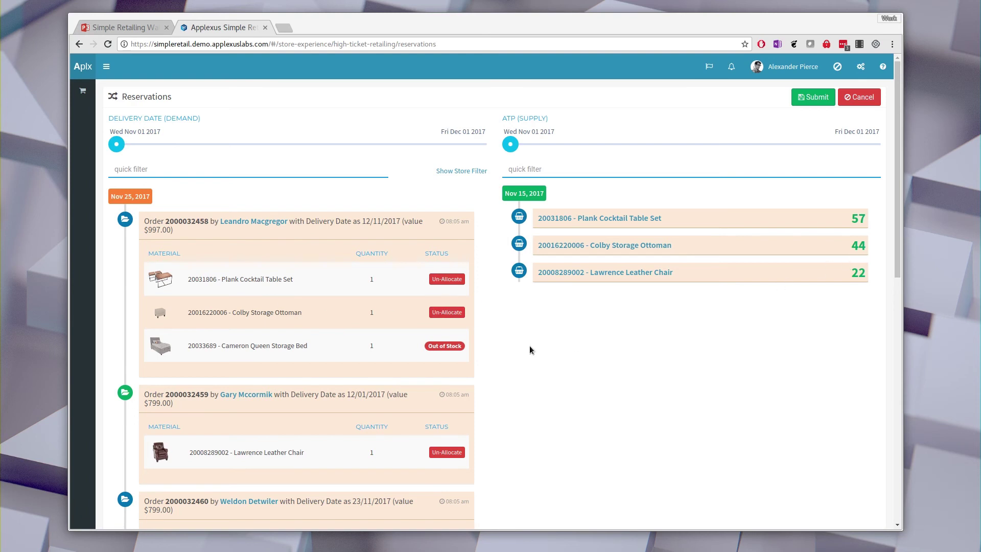
- Un-allocate the Colby Storage Ottoman from the first order and allocate it again, repeating the cycle twice
left_click(447, 312)
left_click(584, 151)
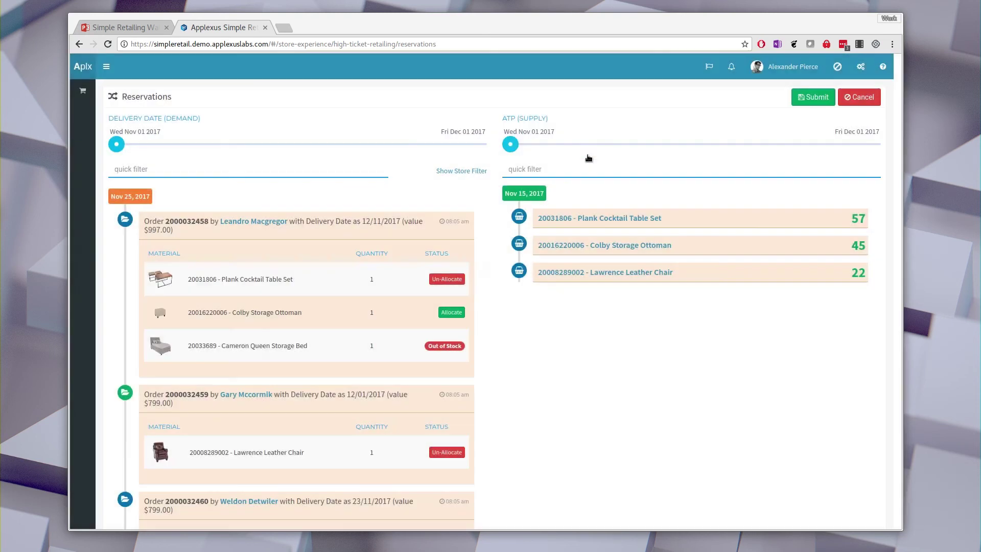
left_click(452, 313)
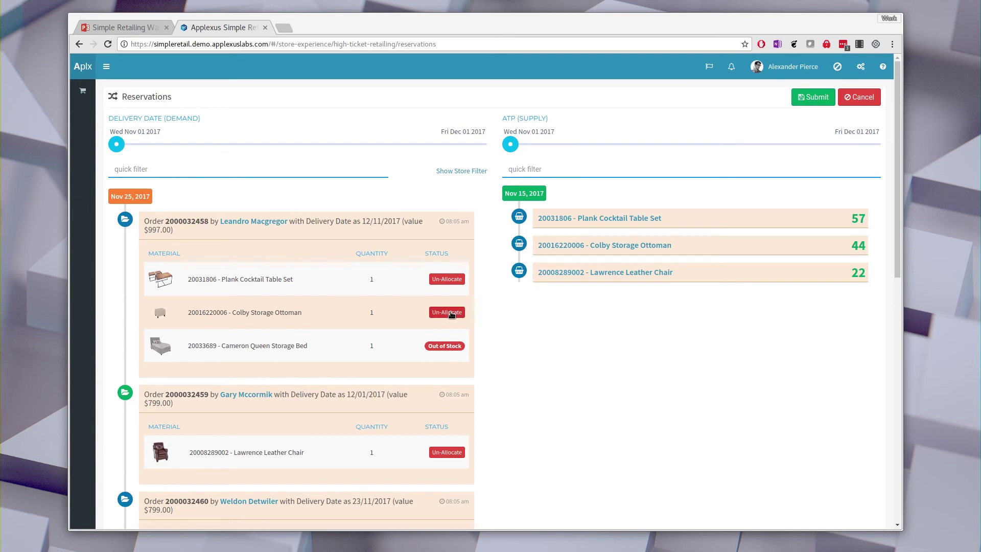
left_click(451, 313)
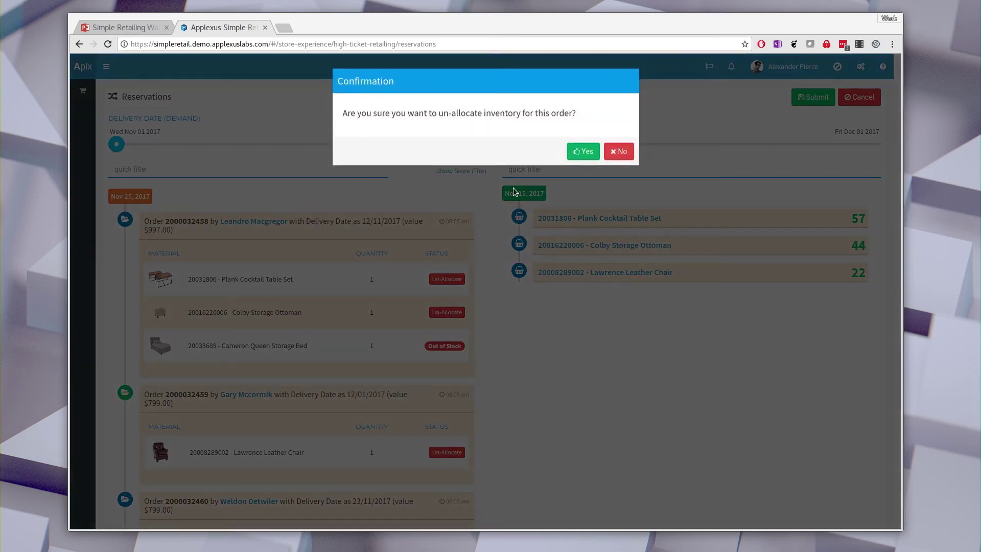
left_click(584, 152)
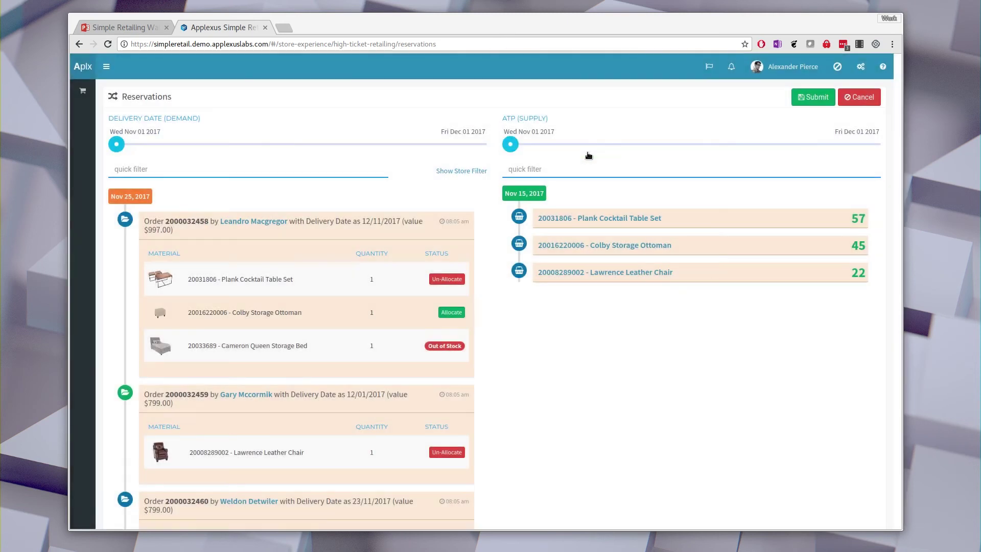
left_click(456, 311)
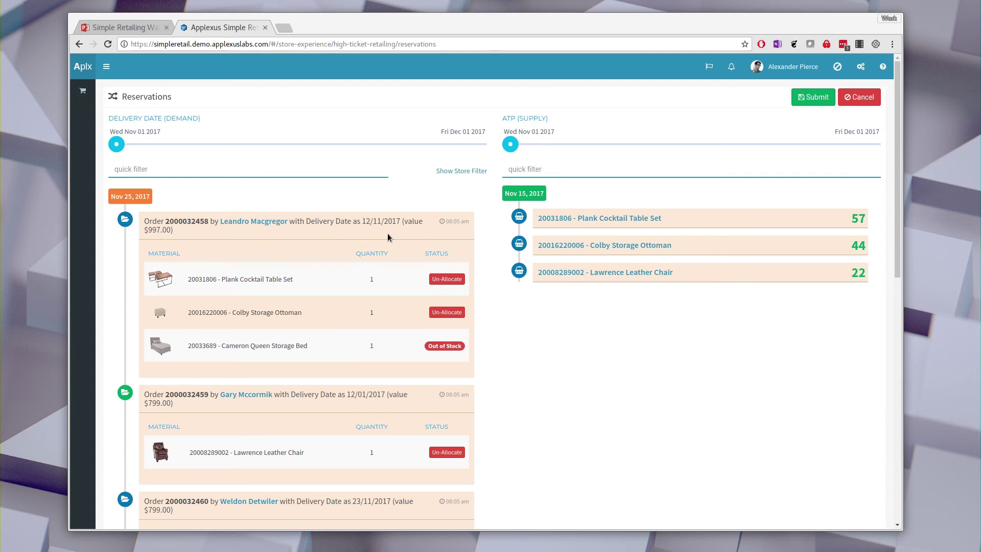
- Try the ATP supply date filter at Nov 16 and Nov 14, 2017, and return it to Nov 01
mouse_move(116, 144)
left_mouse_down()
mouse_move(307, 146)
mouse_move(113, 147)
left_mouse_up()
mouse_move(510, 144)
left_mouse_down()
mouse_move(673, 143)
mouse_move(505, 143)
left_mouse_up()
left_click_drag(511, 147, 686, 150)
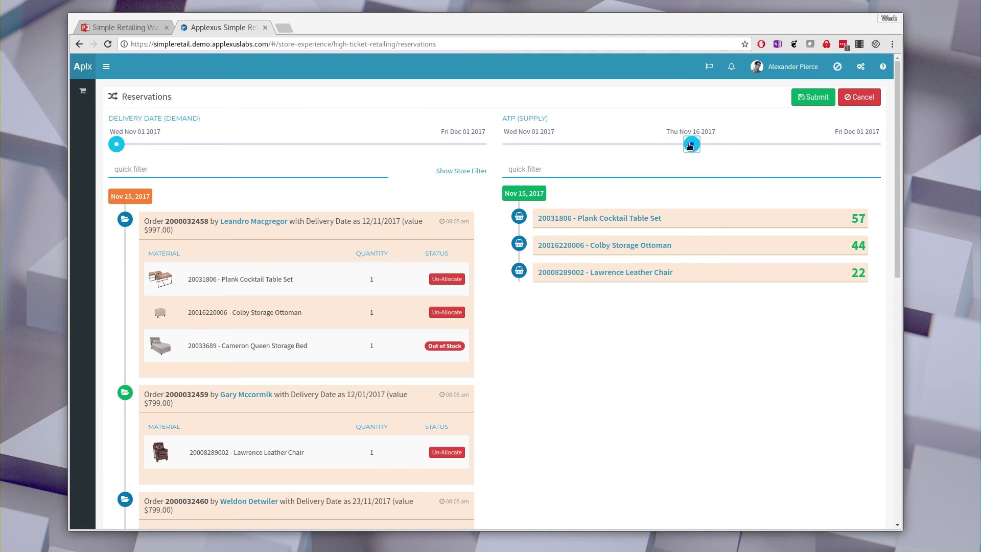
left_click_drag(690, 147, 667, 146)
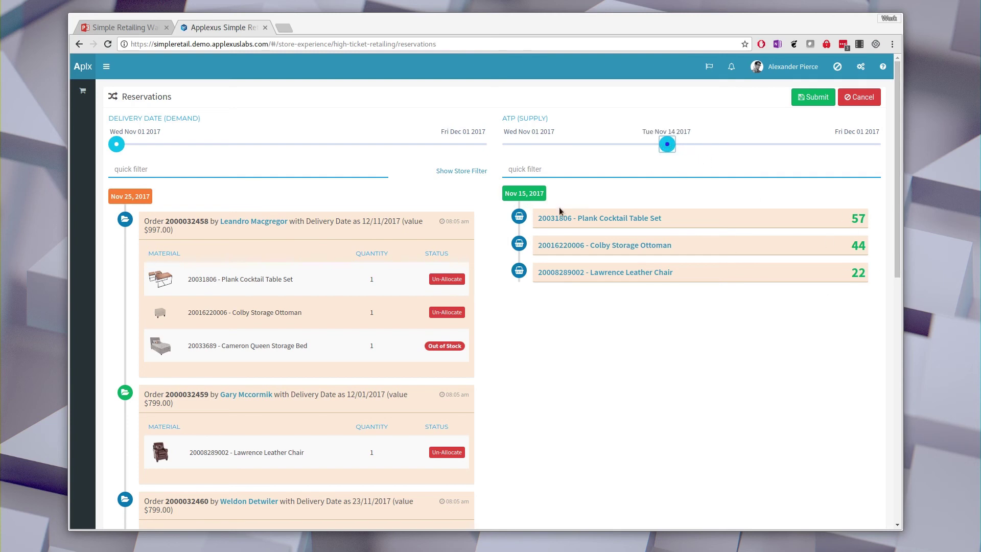
left_click_drag(667, 145, 510, 145)
- Review the remaining orders in the demand list and leave Reservations without submitting the allocations
scroll(471, 269, "down", 2)
scroll(501, 296, "down", 2)
scroll(508, 309, "up", 4)
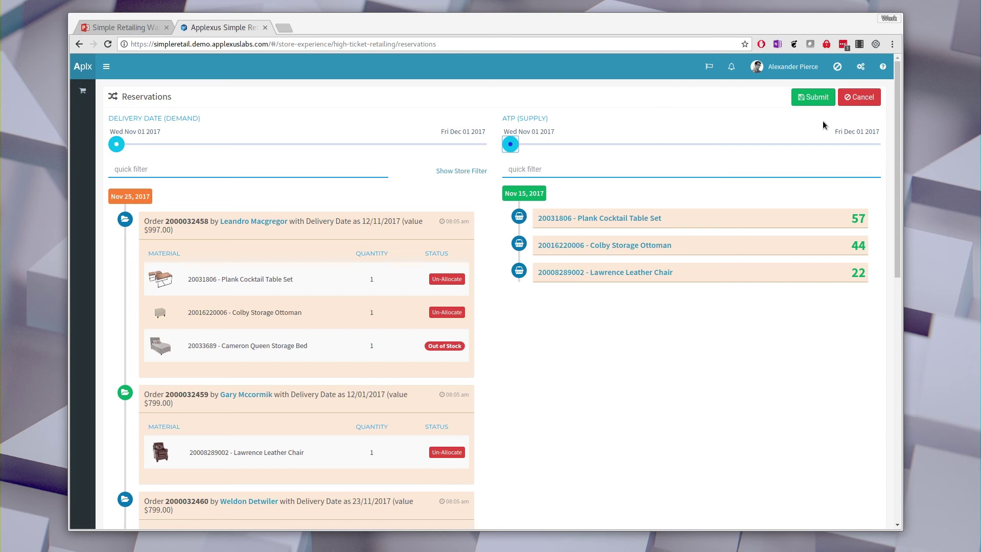
left_click(860, 99)
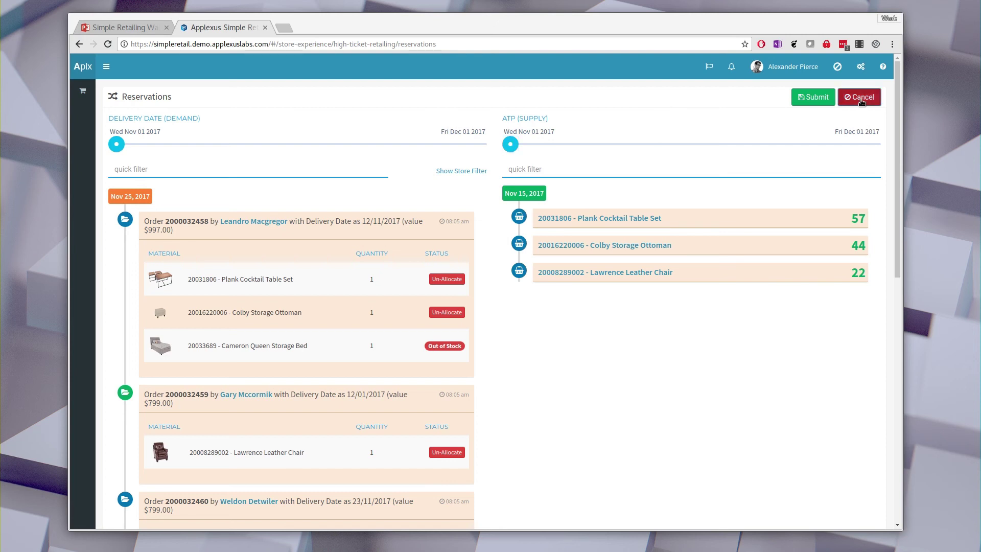
left_click(587, 152)
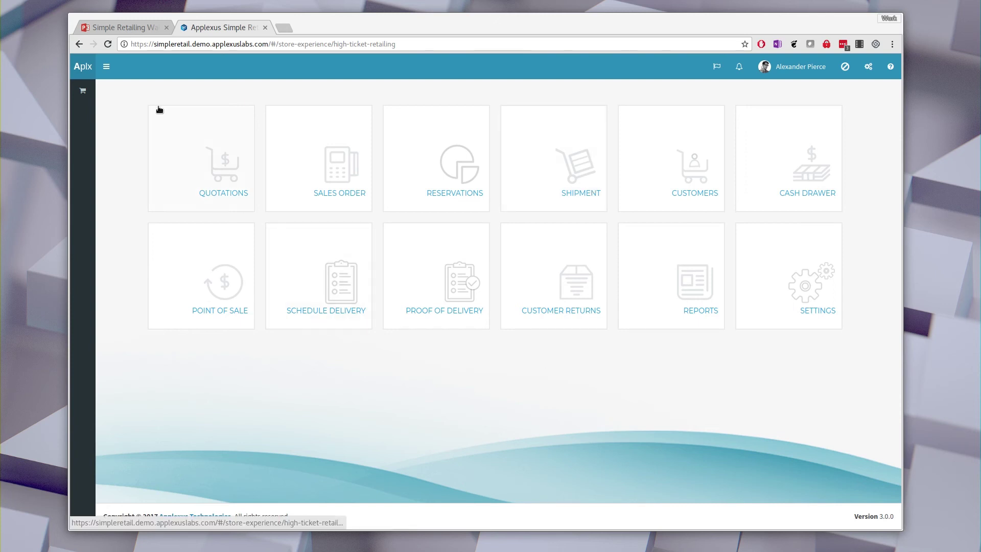
- Switch to the Simple Retailing Walkthrough presentation in PowerPoint Online, start the slide show and advance to the Additional Integrations slide
left_click(137, 27)
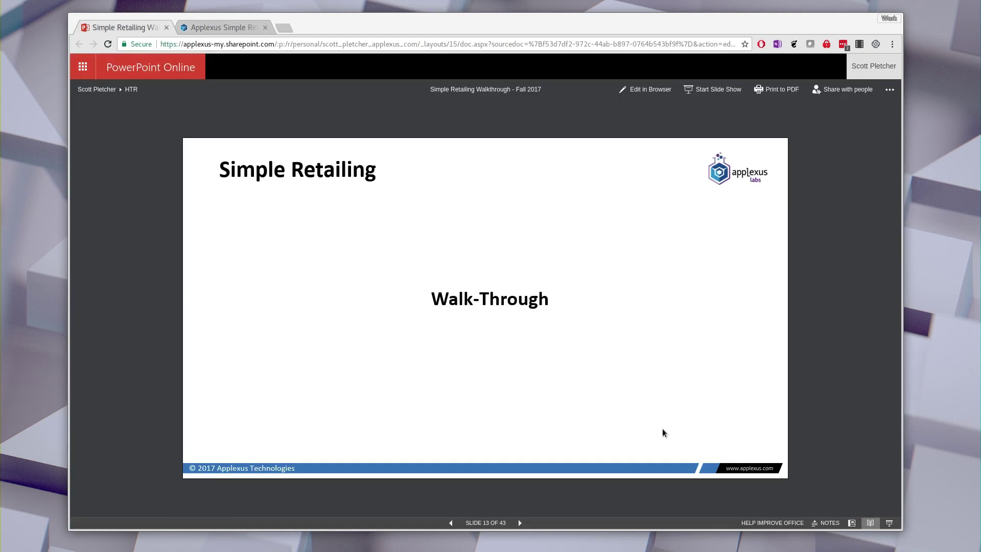
left_click(715, 90)
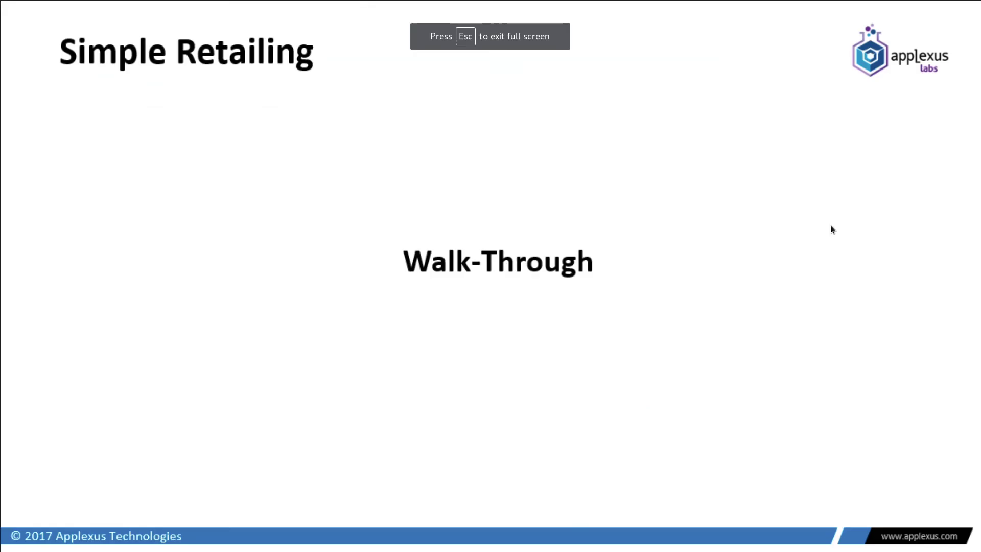
left_click(740, 376)
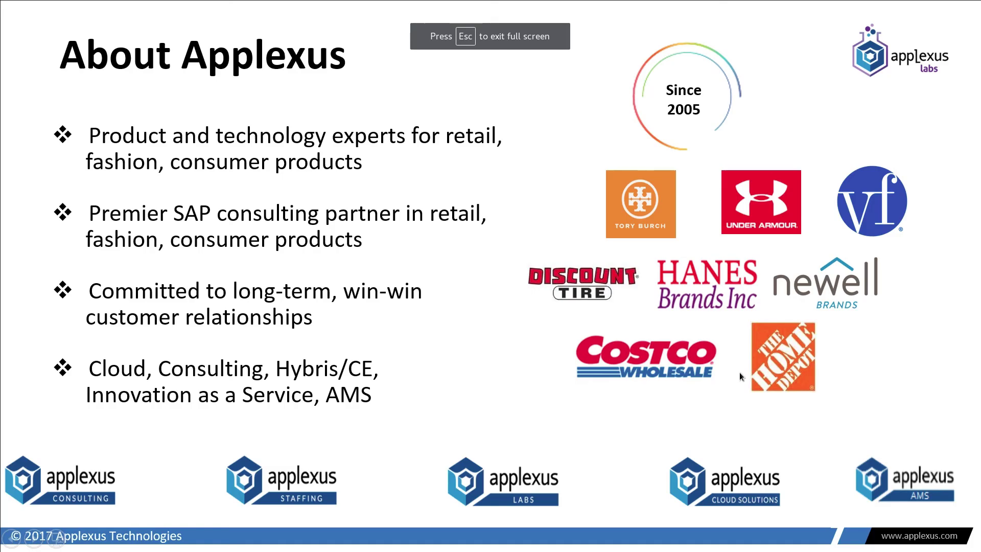
left_click(740, 375)
left_click(740, 375)
left_click(740, 374)
left_click(740, 374)
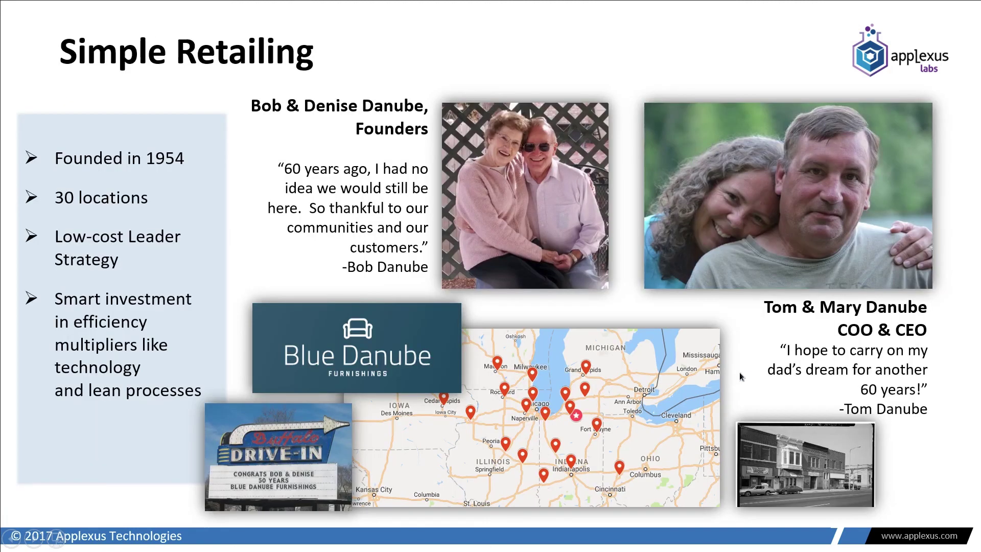
left_click(740, 373)
left_click(740, 372)
left_click(739, 372)
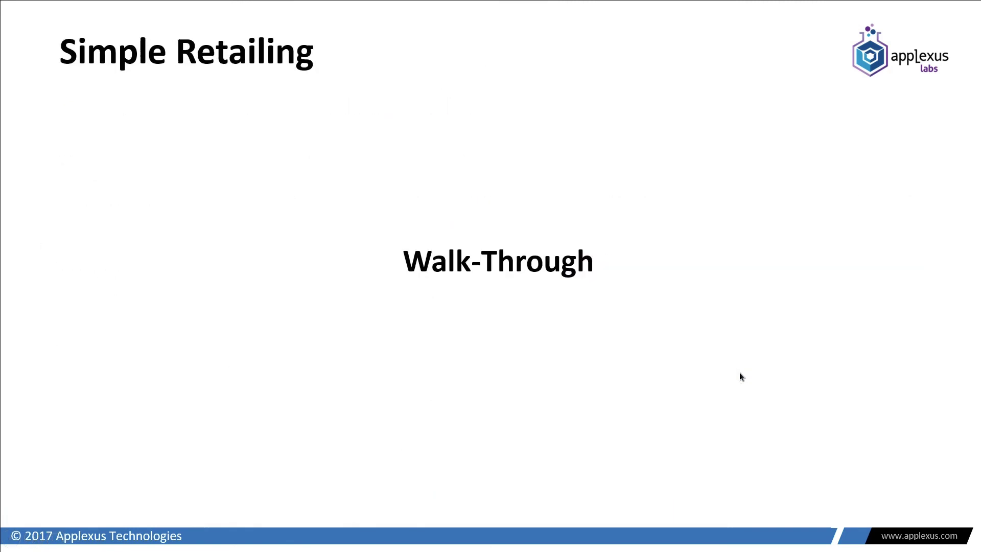
left_click(740, 376)
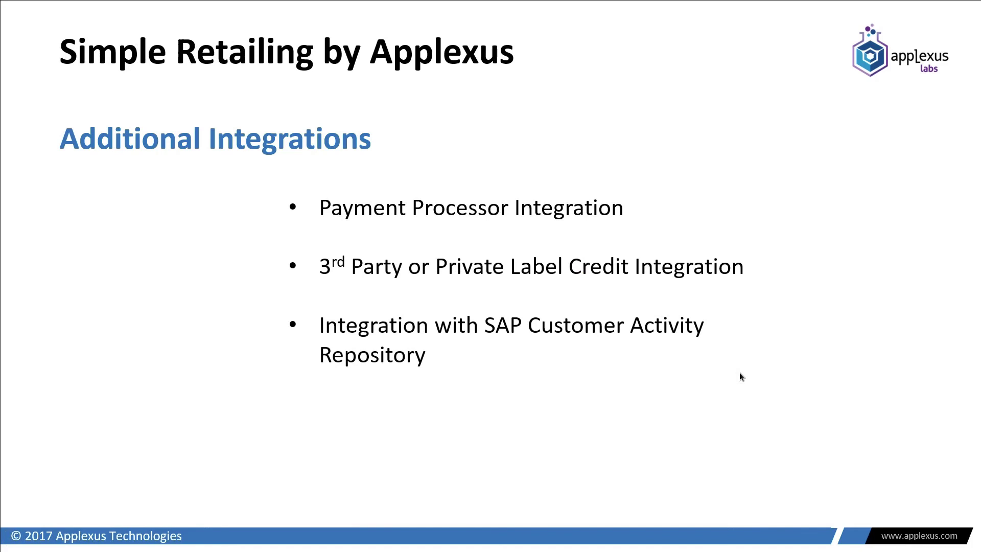